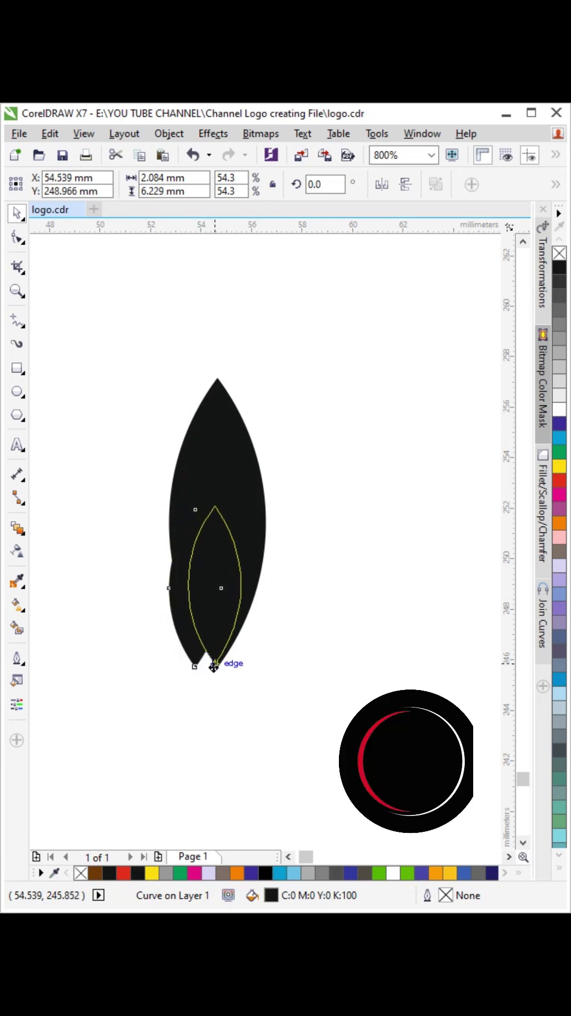
Step: Fill the small inner leaf with white and combine it with the large black leaf into one curve
click(559, 407)
drag(100, 340, 312, 746)
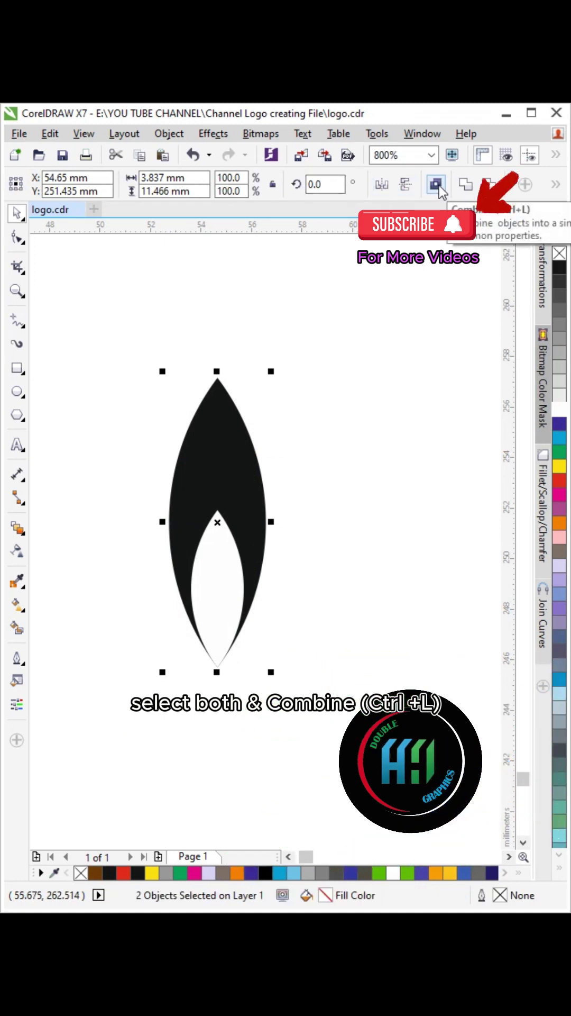
key(ctrl+l)
Step: Rotate the leaf to about 29.4 degrees and combine it with a horizontally mirrored duplicate placed against its right side
click(211, 454)
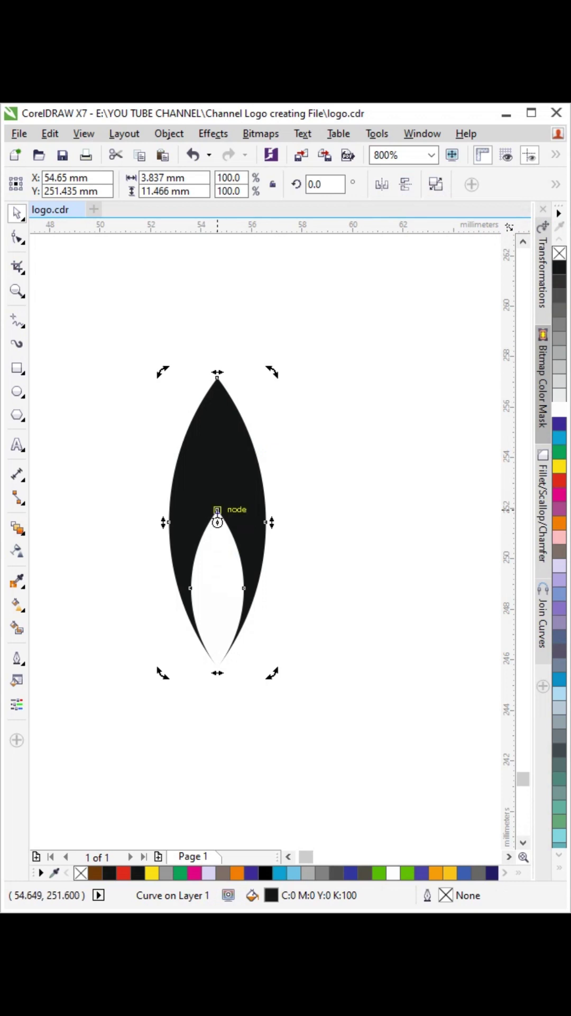
drag(270, 370, 191, 370)
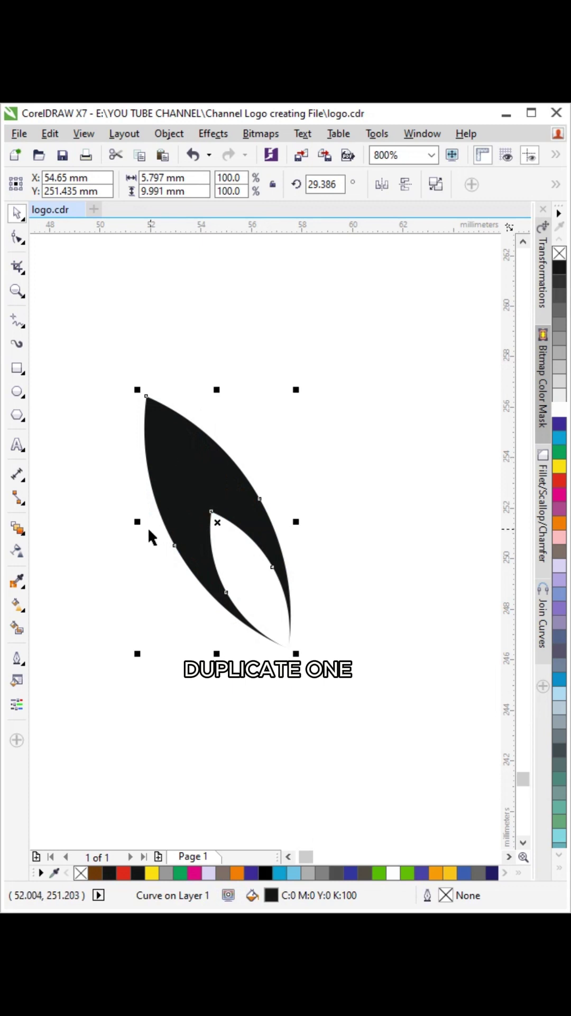
drag(137, 521, 312, 534)
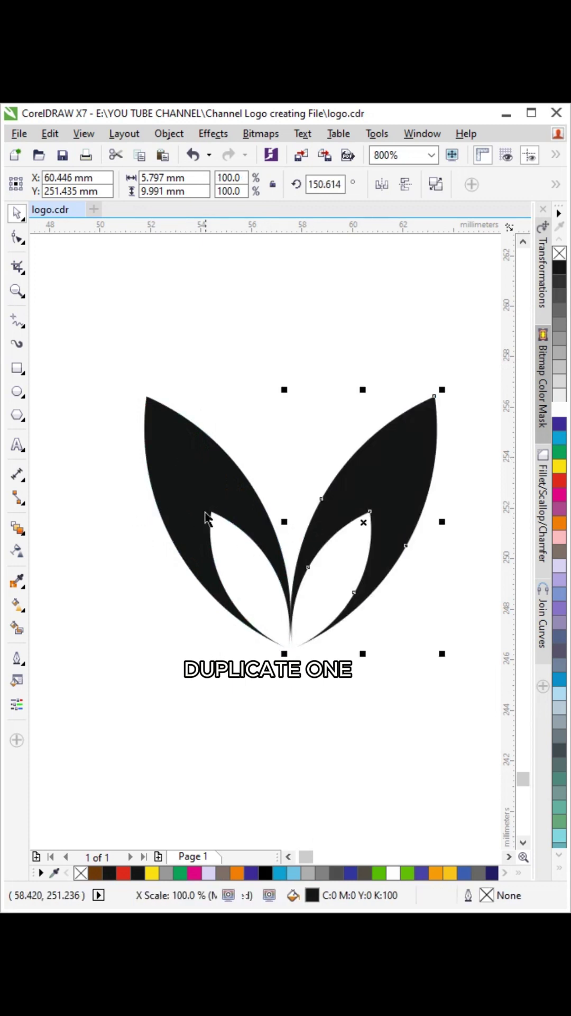
shift+click(200, 492)
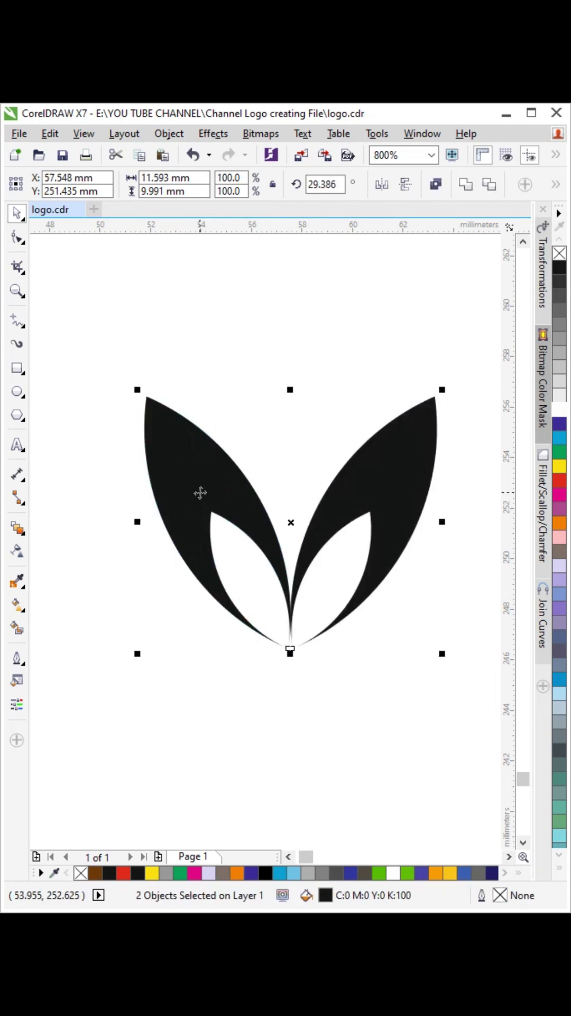
click(436, 185)
Step: Move the leaf pair to the upper left of the circle and place a copy about 85 mm straight below it
scroll(186, 411, down, 4)
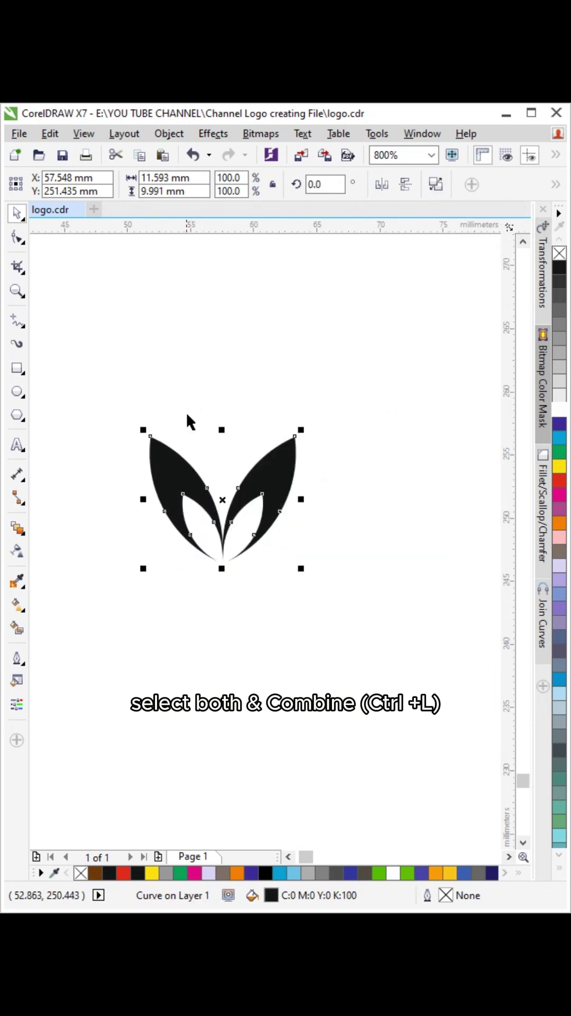
scroll(188, 423, down, 2)
scroll(189, 457, up, 1)
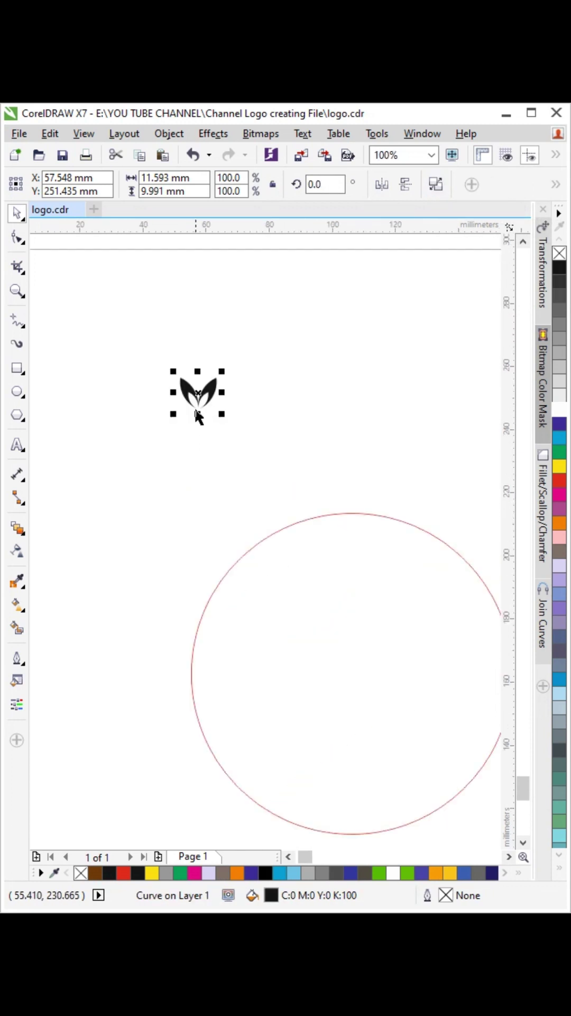
drag(200, 400, 134, 452)
scroll(206, 462, down, 1)
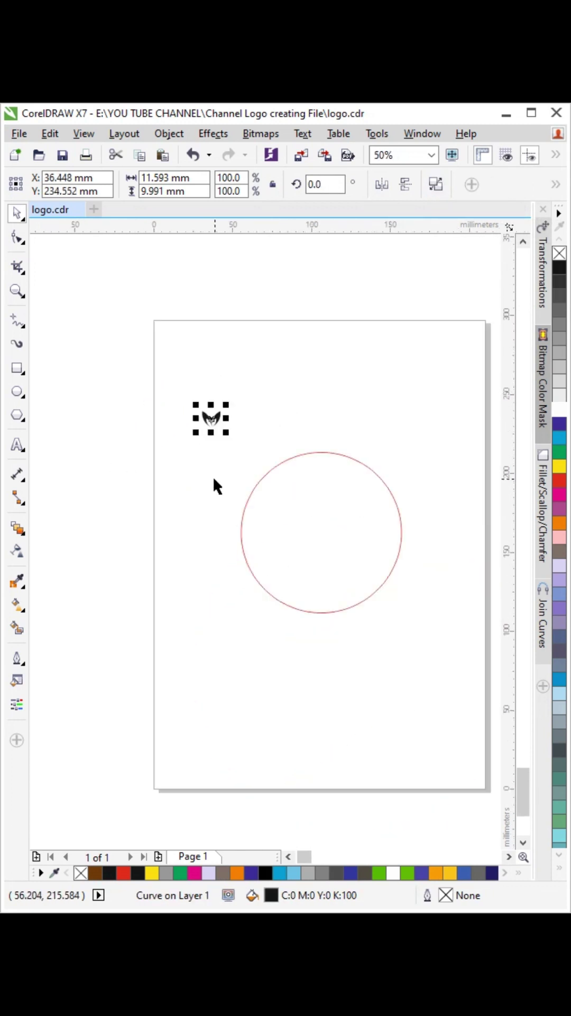
scroll(213, 475, up, 1)
drag(210, 389, 211, 655)
Step: Blend the upper leaf pair into the lower one with 10 blend steps
click(17, 528)
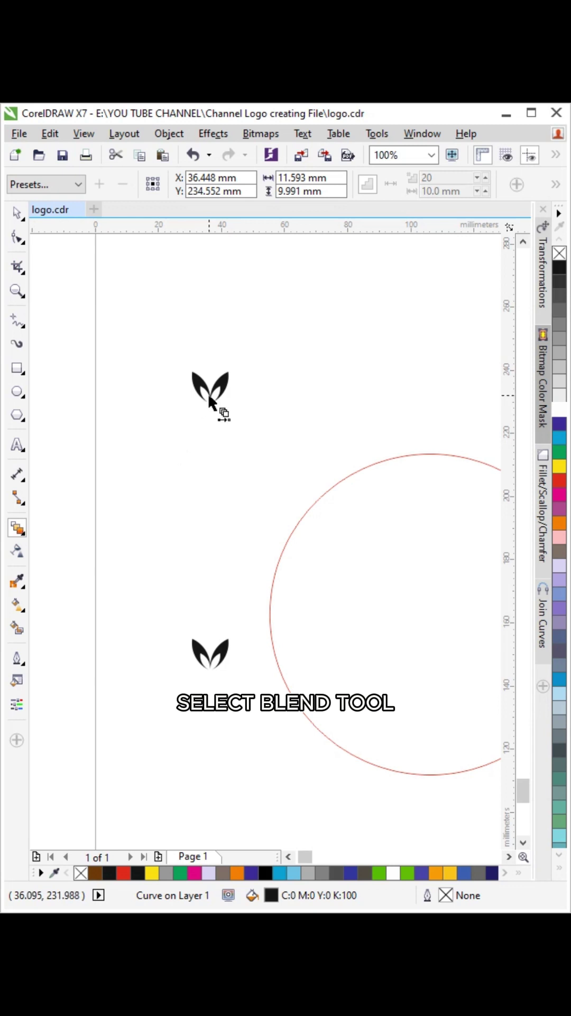
drag(211, 394, 210, 658)
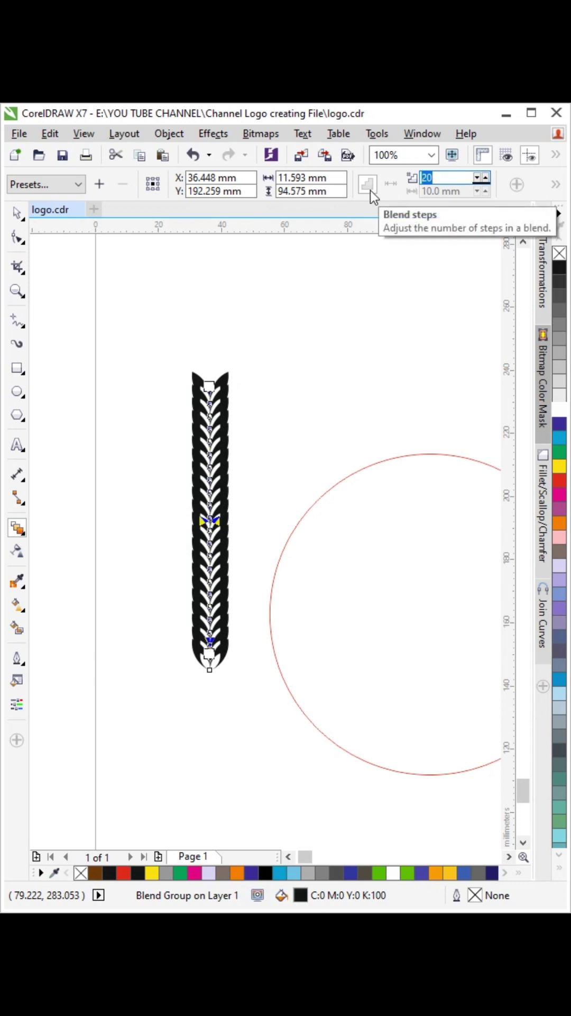
text(10)
key(Return)
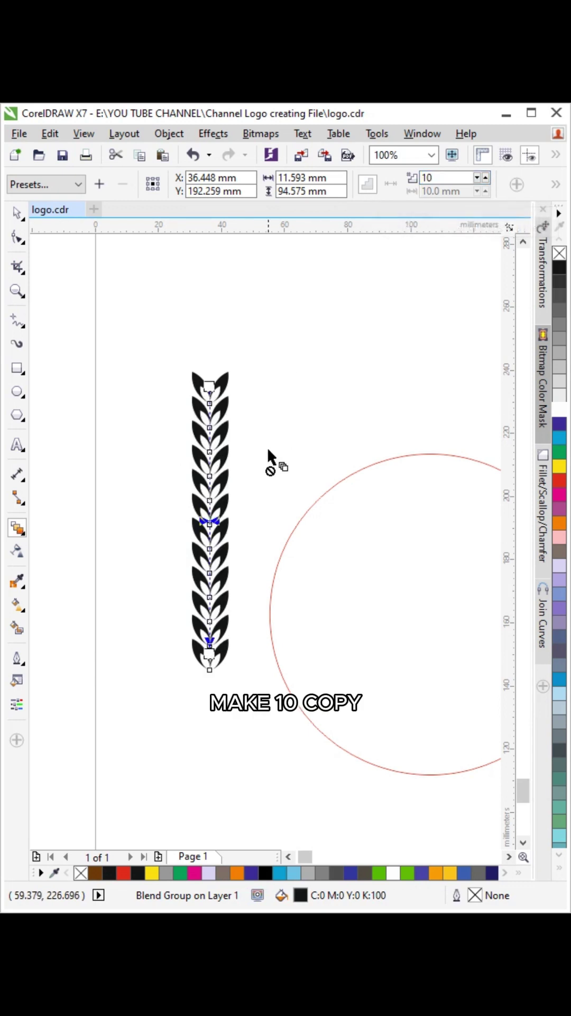
Step: Attach the leaf blend to the red circle as its new path
click(557, 185)
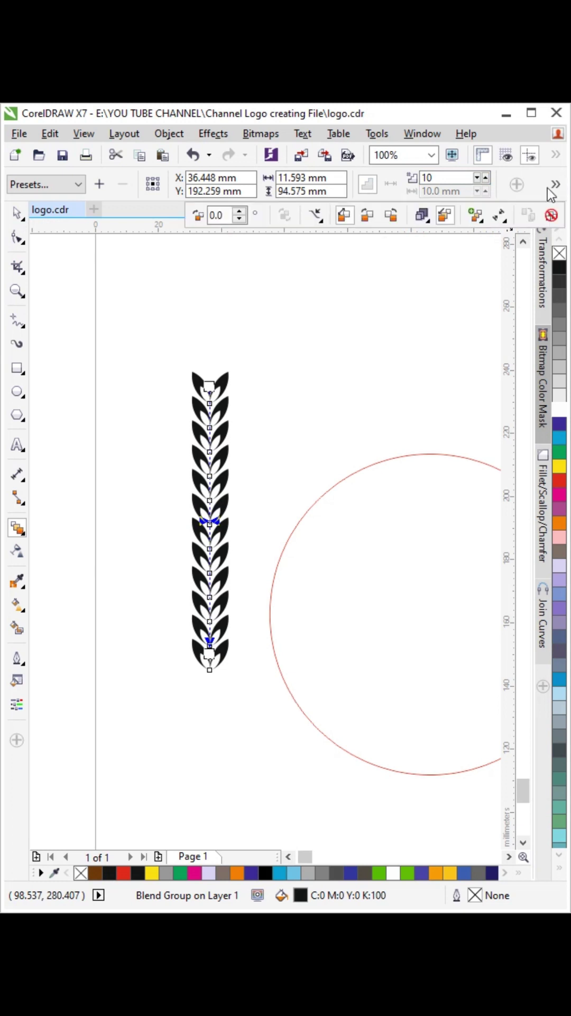
click(323, 223)
click(355, 236)
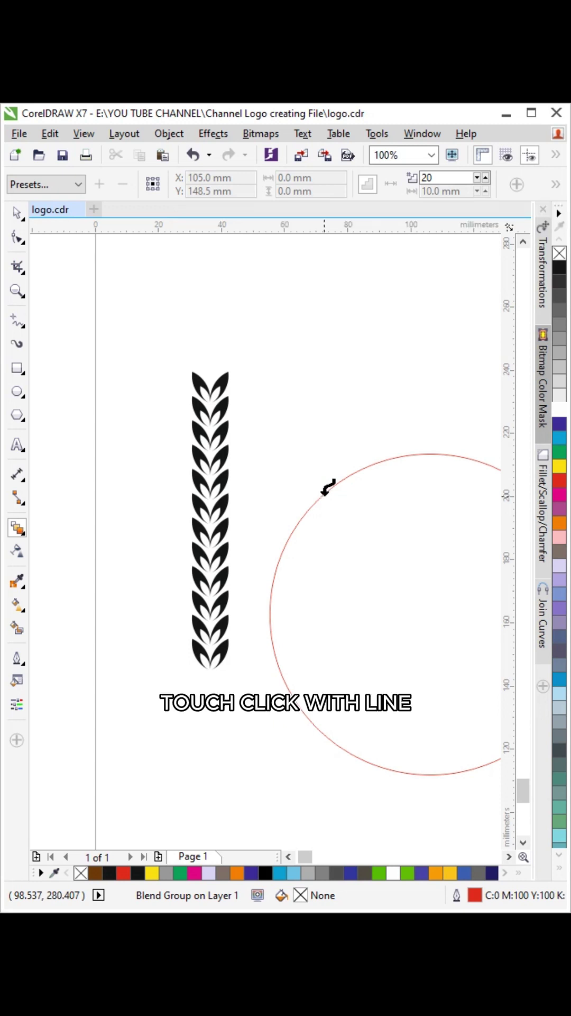
click(323, 493)
Step: Spread the leaf blend along the full circle path and rotate all of its objects to follow the curve
scroll(210, 466, down, 2)
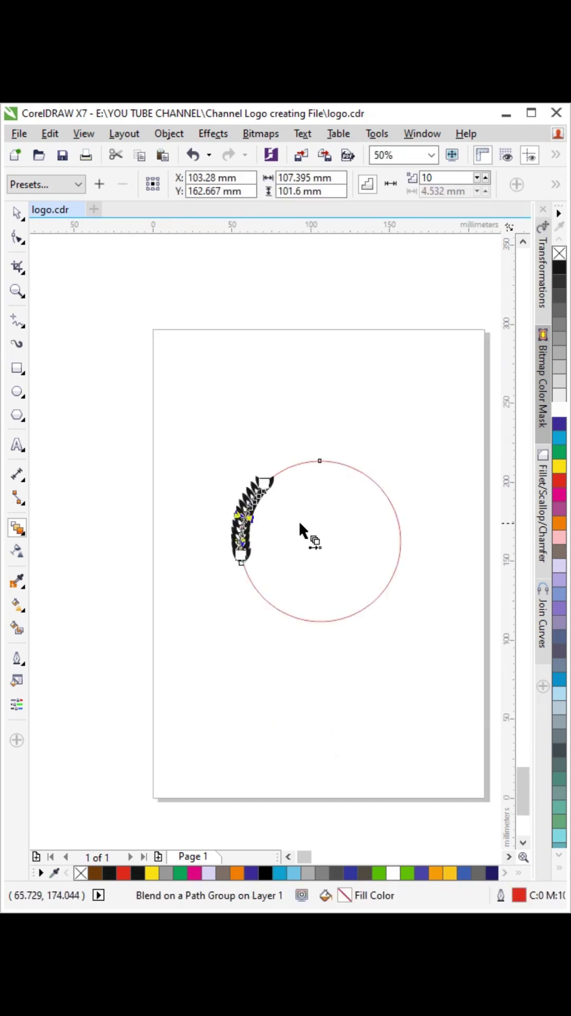
scroll(333, 521, up, 2)
scroll(238, 542, down, 2)
scroll(283, 534, up, 2)
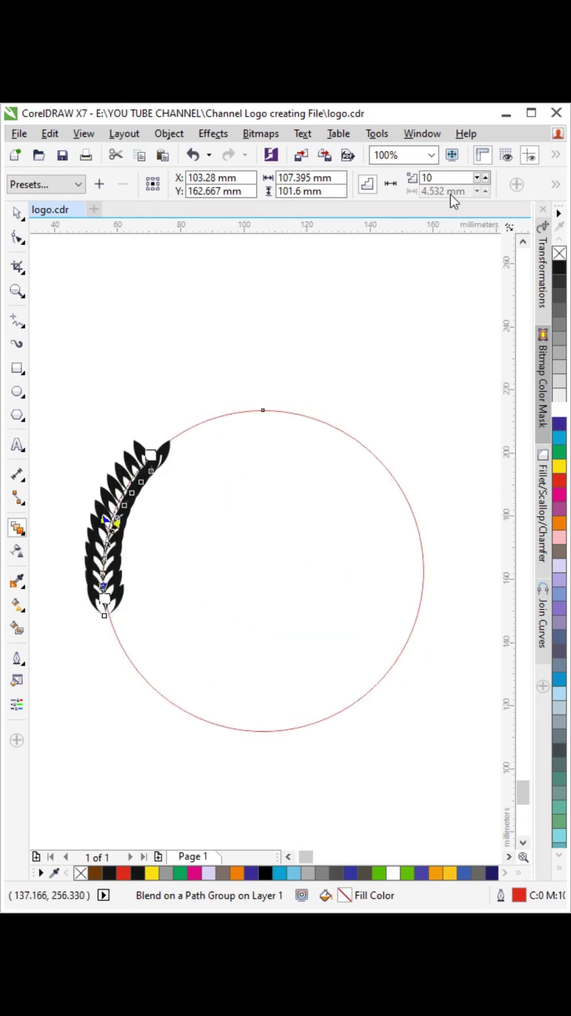
click(556, 187)
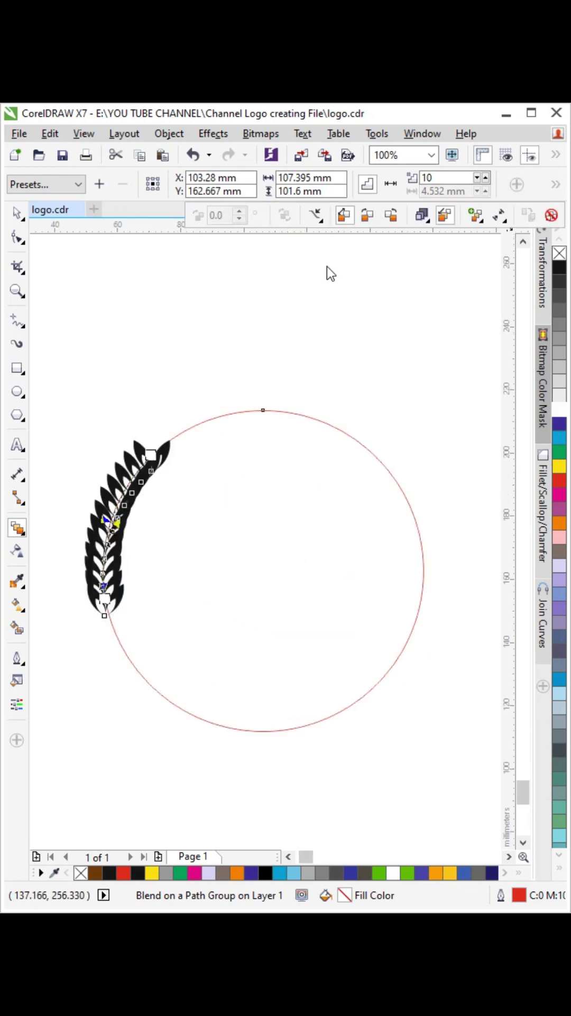
click(482, 227)
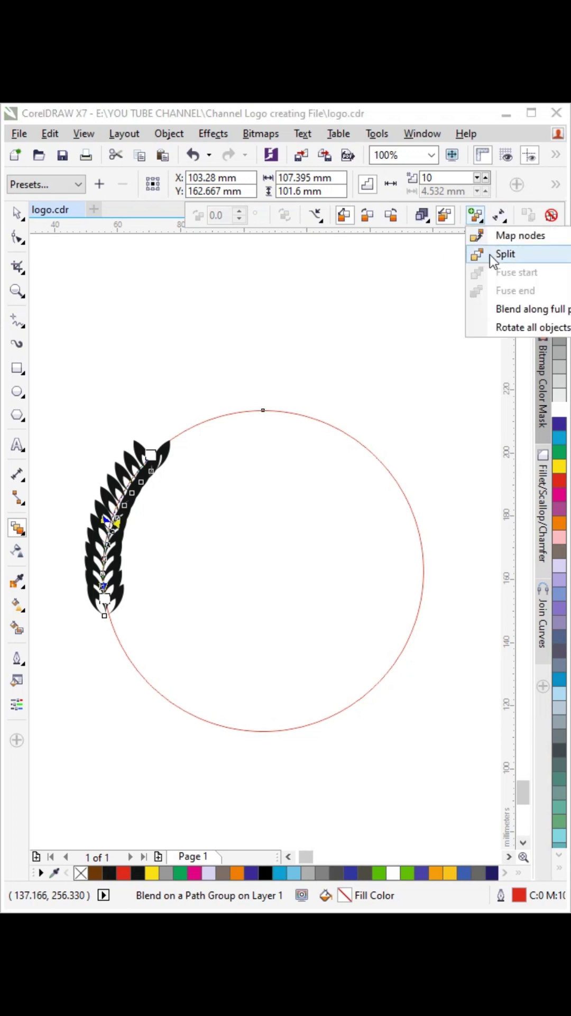
click(516, 297)
click(481, 224)
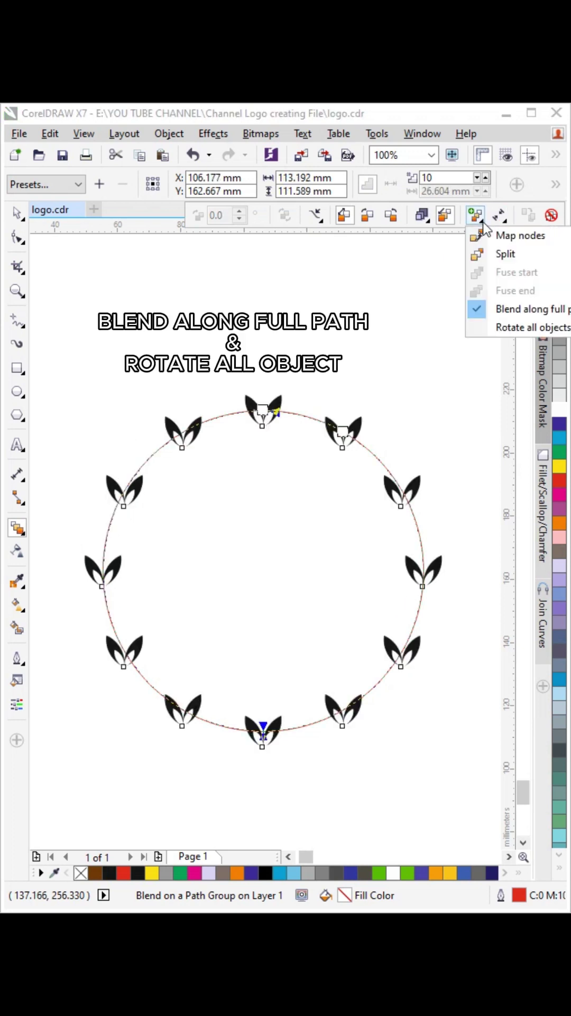
click(489, 328)
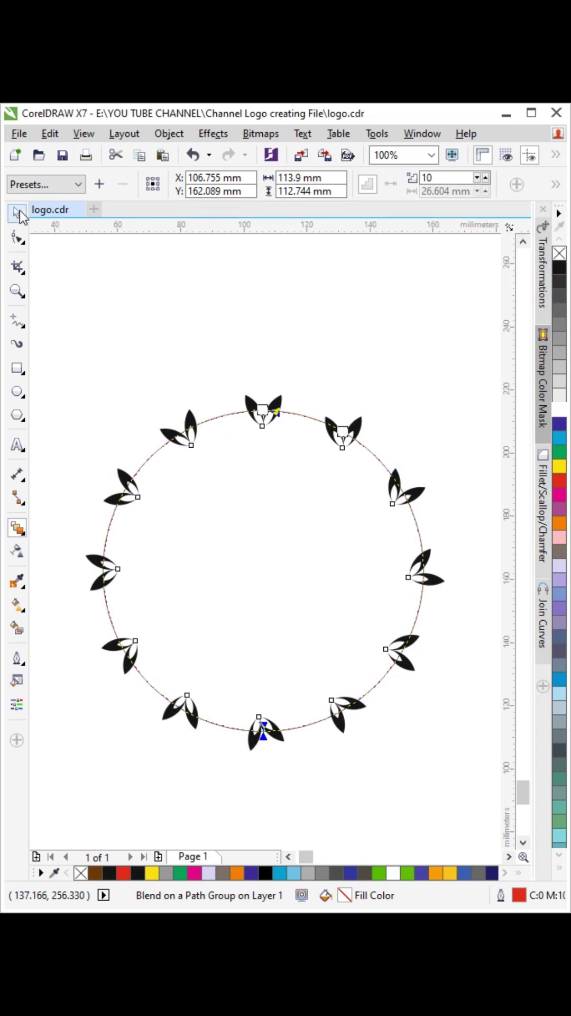
click(314, 323)
Step: Rotate the first leaf pair at the top of the circle to about 273 degrees so it follows the path
click(18, 212)
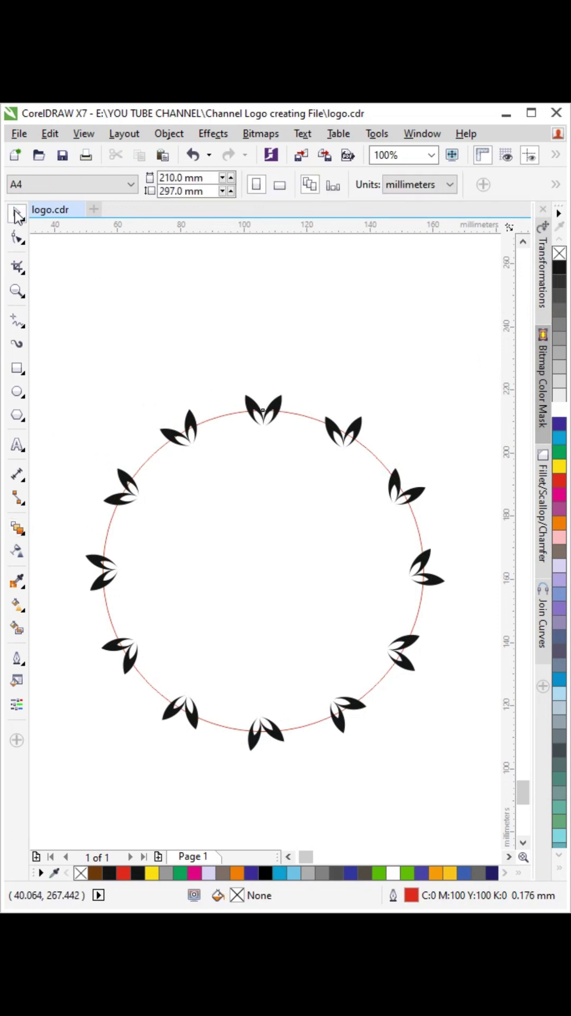
click(280, 406)
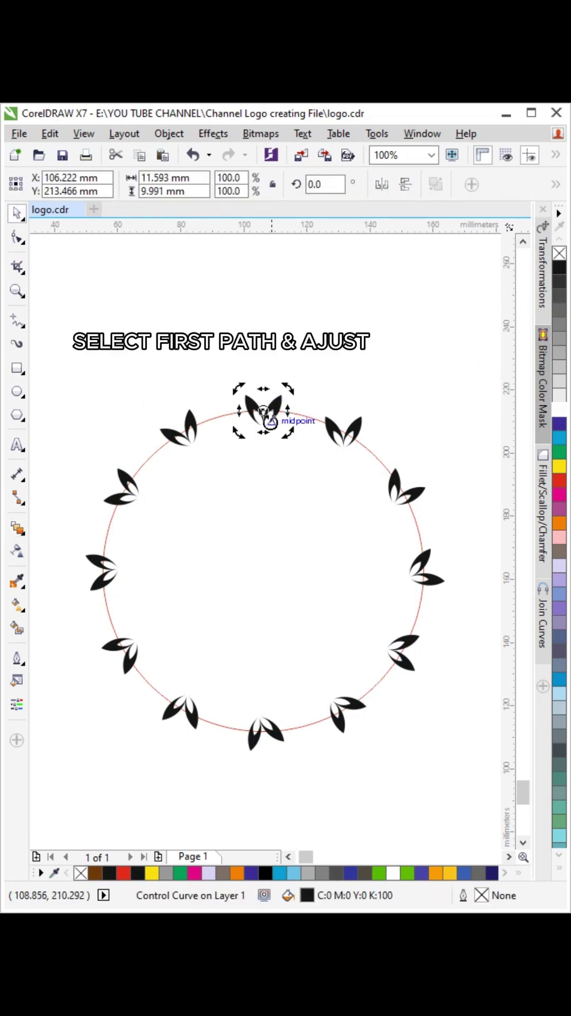
scroll(271, 417, up, 1)
drag(304, 369, 294, 437)
scroll(253, 432, up, 2)
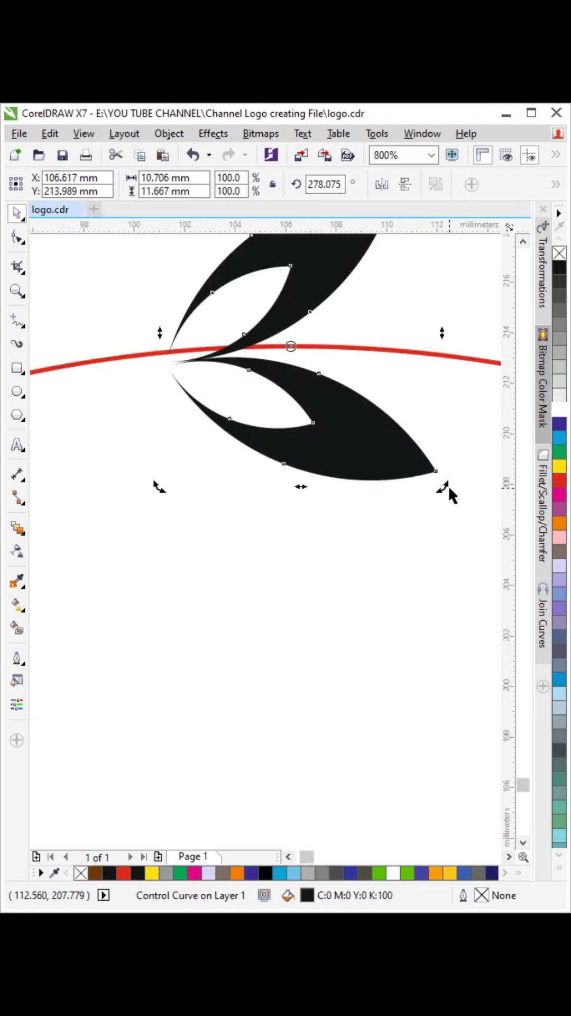
drag(442, 484, 429, 496)
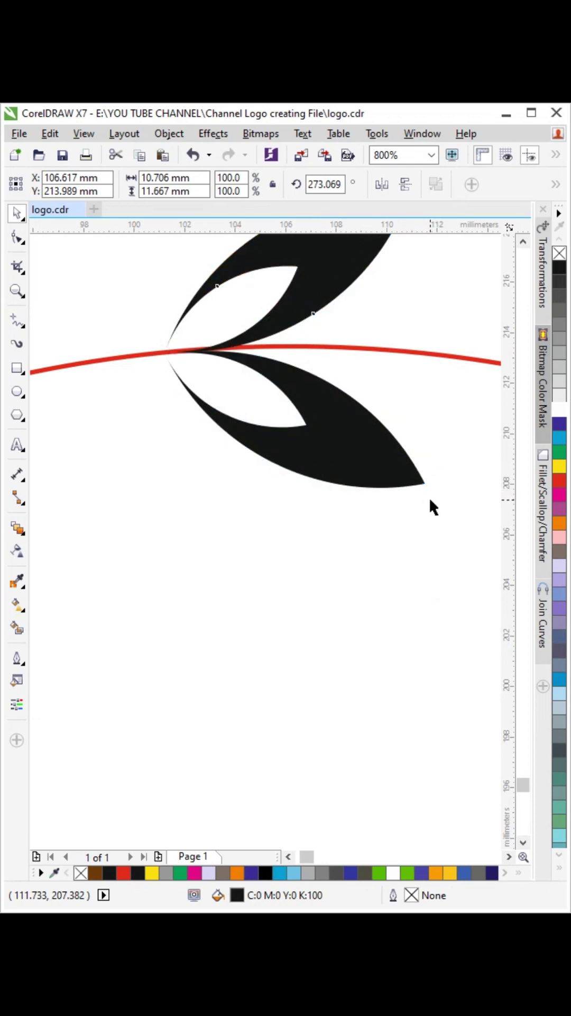
Step: Rotate the blend's end leaf pair, just right of the circle's top, to about 242.6 degrees to align with the path
scroll(233, 392, down, 4)
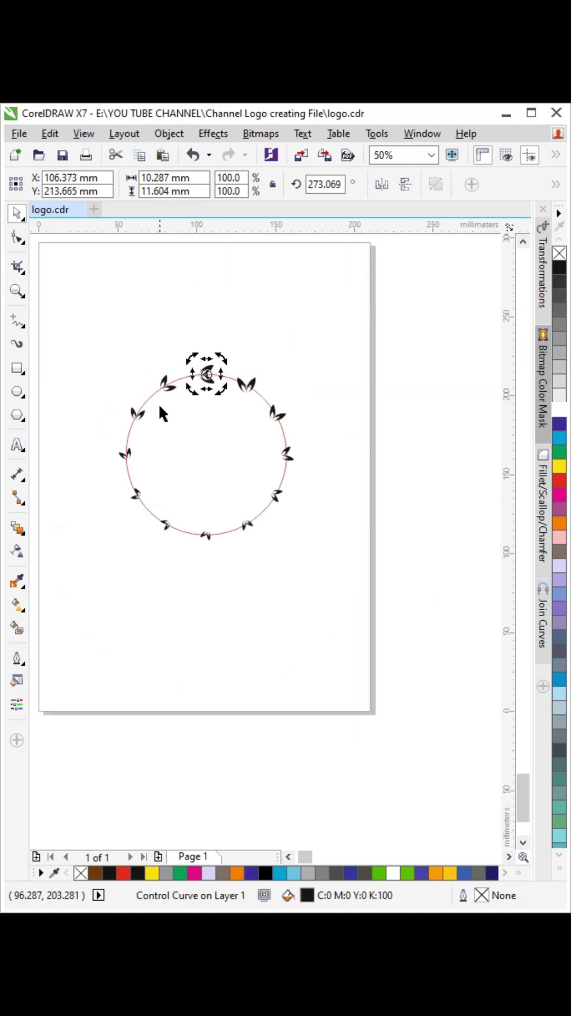
scroll(153, 428, up, 1)
click(353, 336)
scroll(355, 335, up, 1)
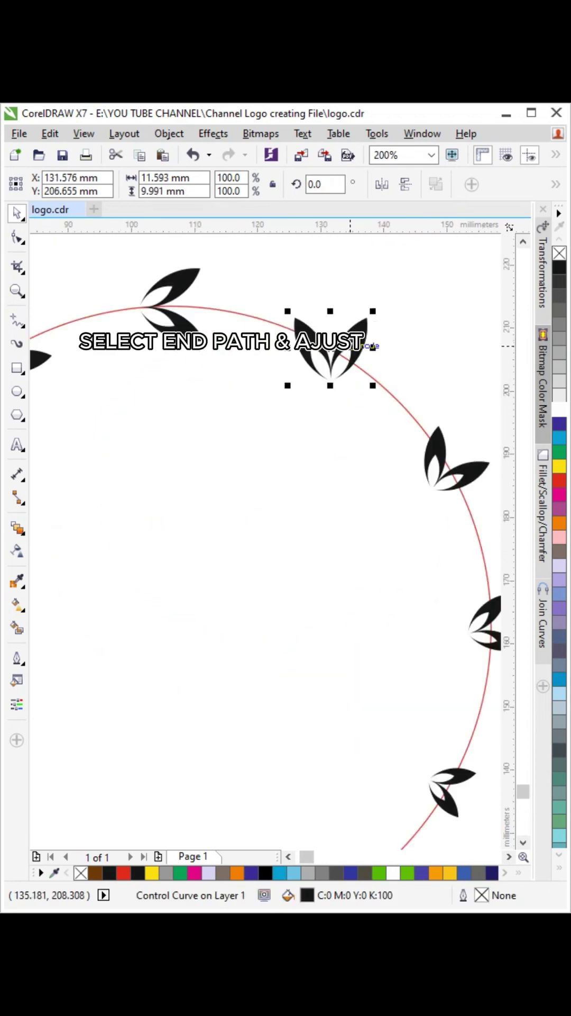
scroll(363, 319, up, 1)
drag(381, 305, 330, 506)
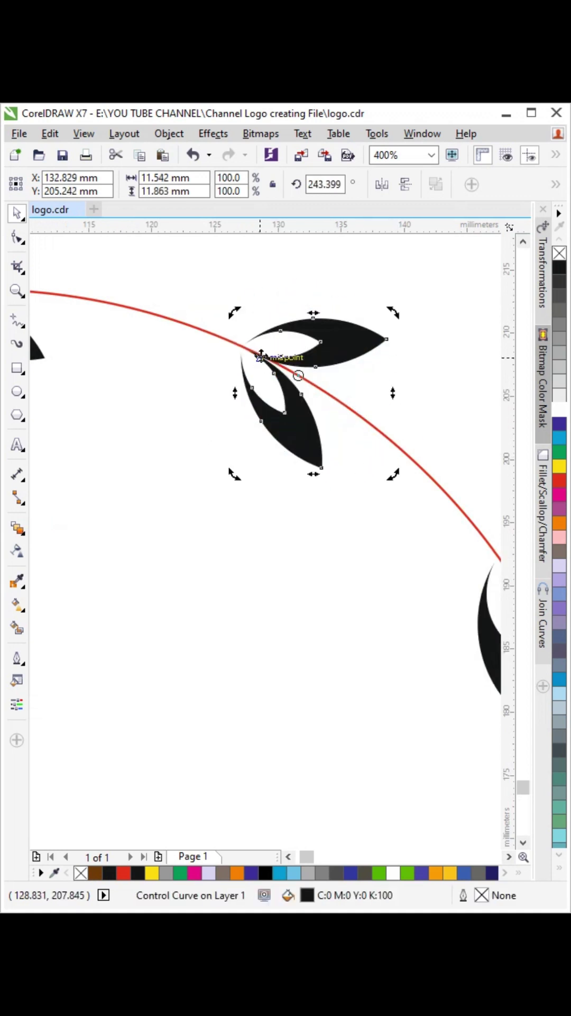
scroll(261, 356, up, 2)
scroll(188, 335, down, 2)
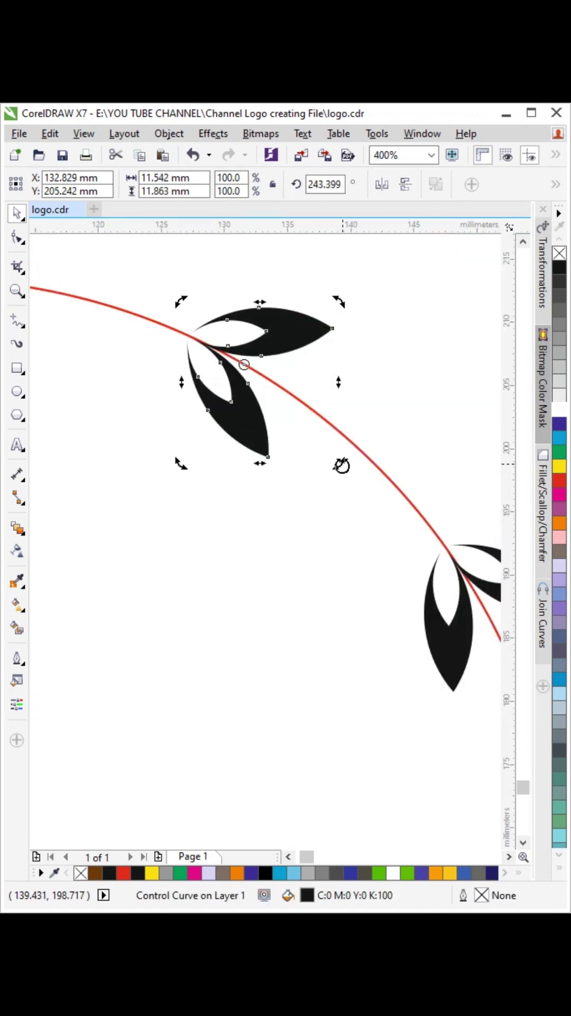
drag(342, 465, 340, 469)
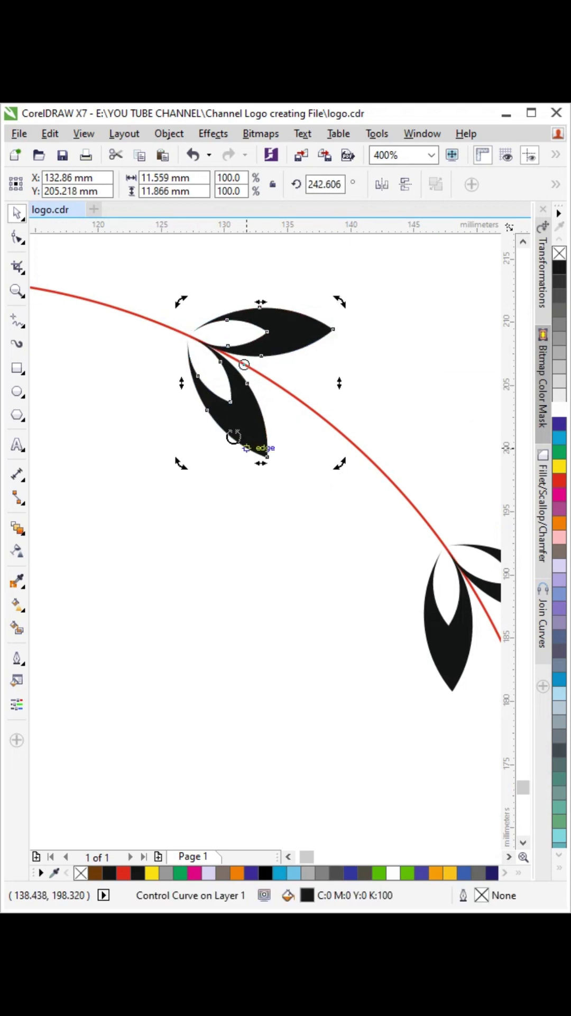
scroll(201, 325, up, 2)
scroll(262, 341, down, 3)
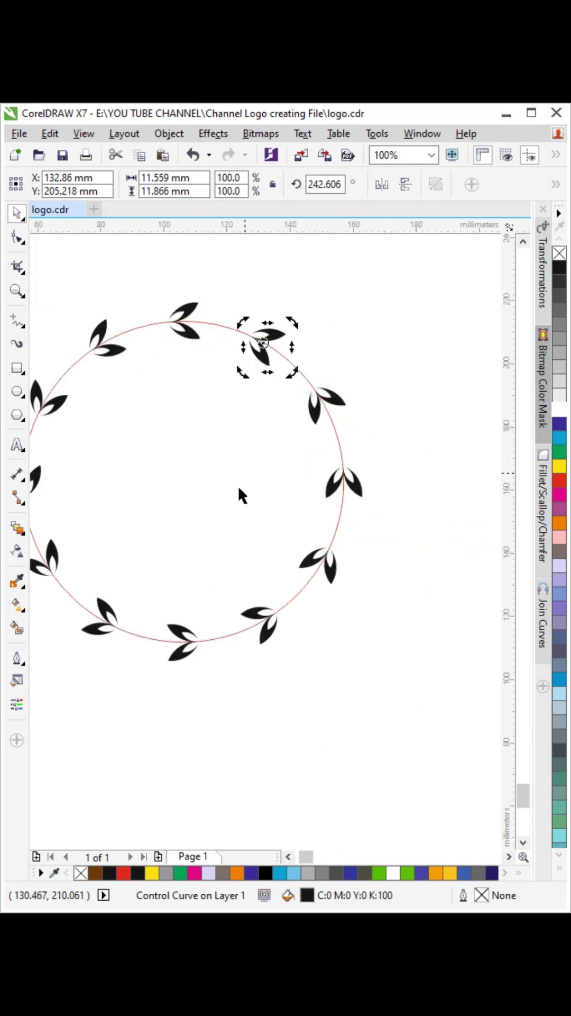
Step: Select the whole leaf blend on the circle and increase its number of blend steps to 28
scroll(294, 469, down, 1)
scroll(198, 434, up, 1)
scroll(229, 464, down, 1)
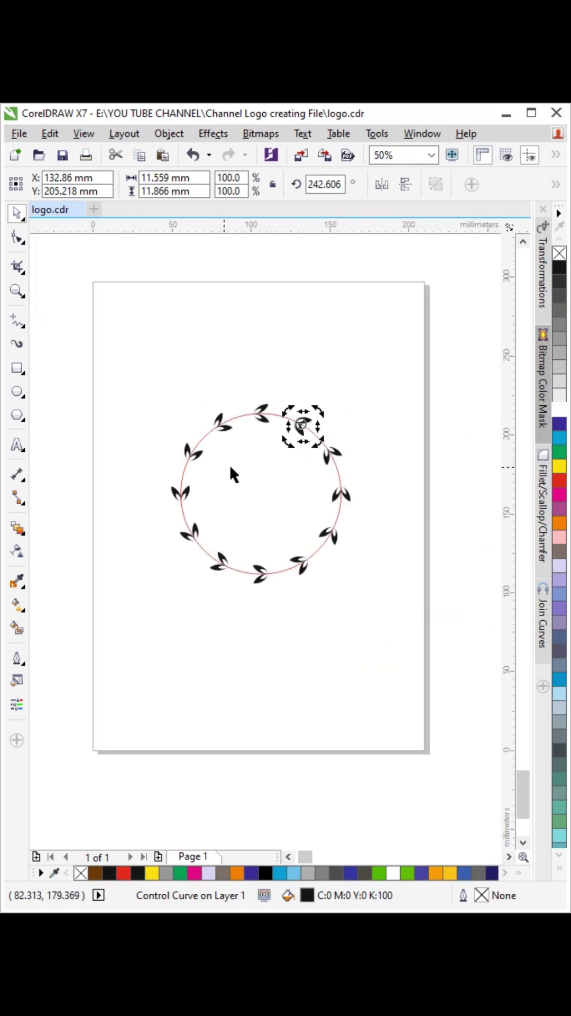
scroll(252, 465, up, 1)
click(240, 313)
click(274, 347)
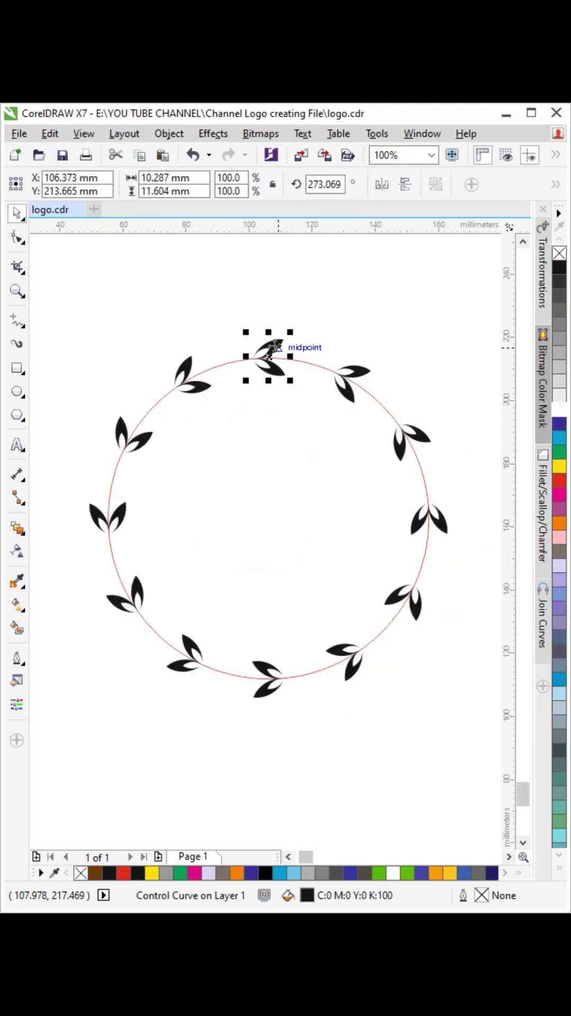
click(192, 359)
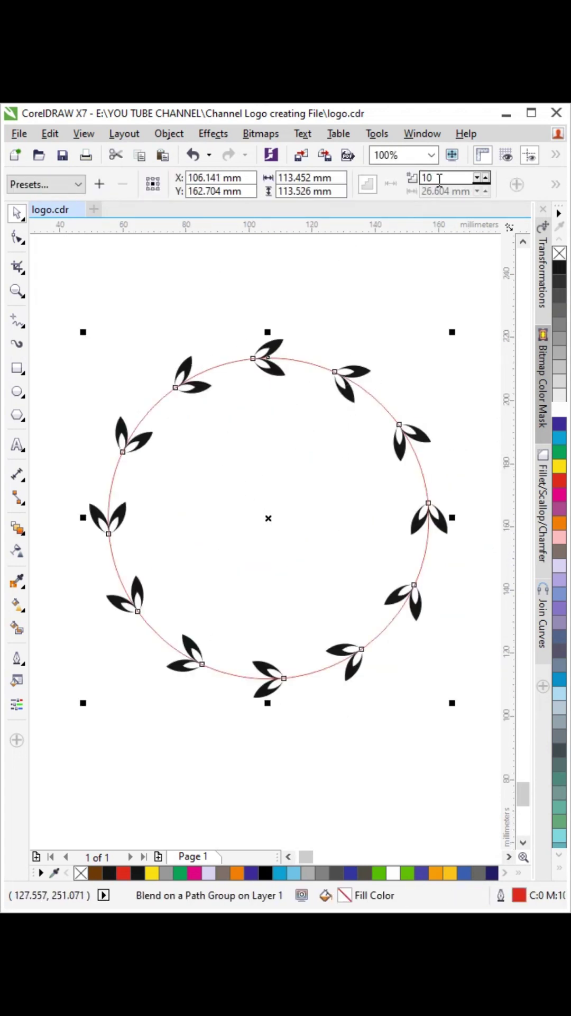
click(485, 179)
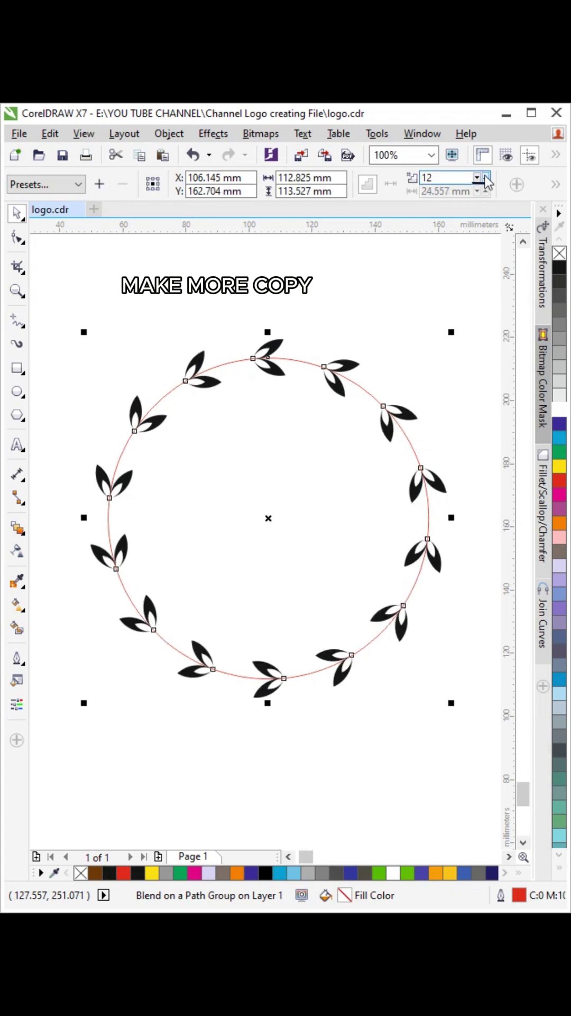
click(485, 178)
click(485, 178)
click(485, 179)
click(485, 178)
click(485, 178)
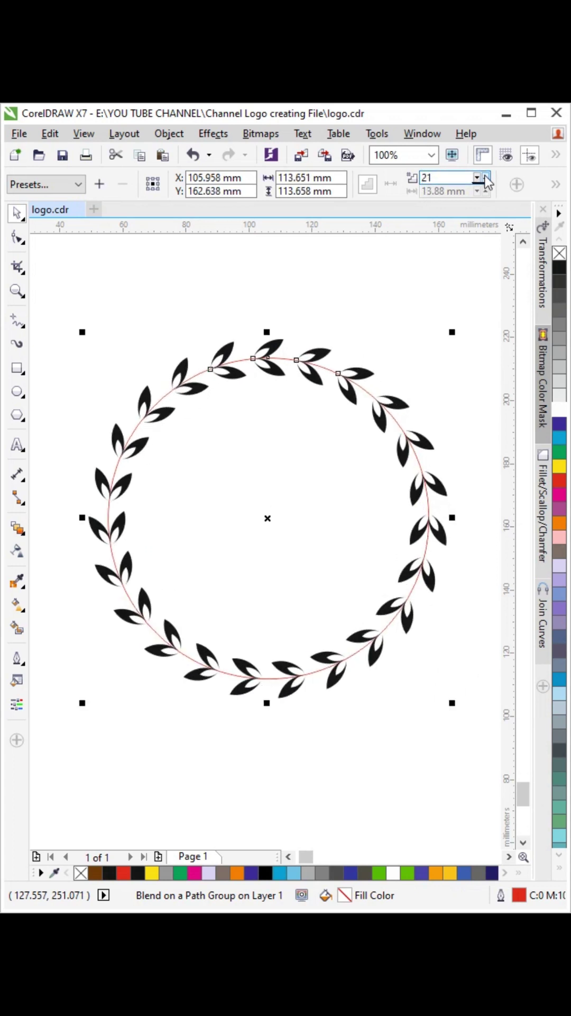
click(485, 178)
click(486, 179)
click(486, 179)
click(486, 178)
click(485, 179)
click(485, 179)
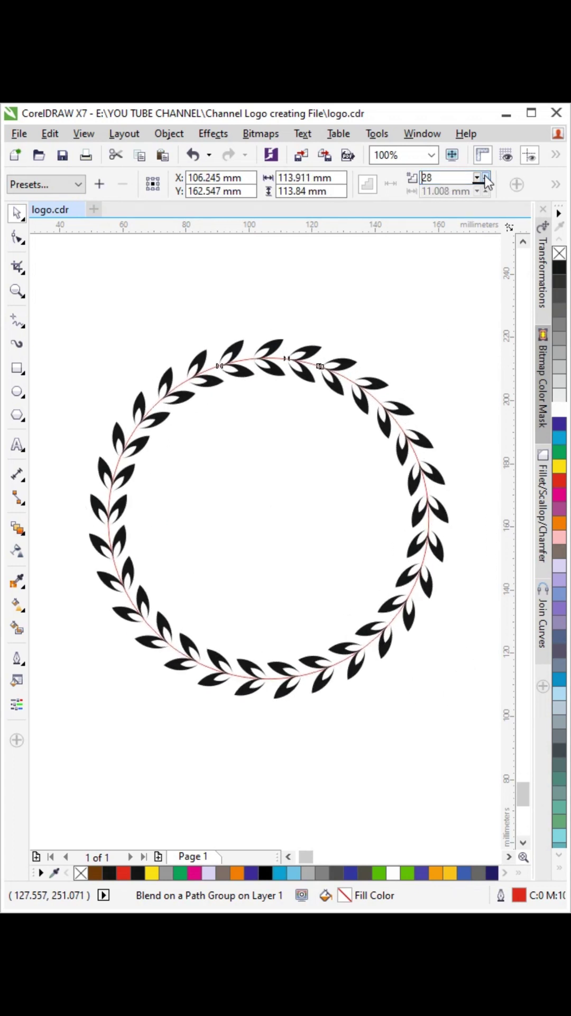
Step: Increase the number of steps in the leaf blend around the circle to 45 and deselect it
click(485, 178)
click(485, 178)
click(485, 178)
click(486, 178)
click(485, 179)
click(485, 178)
click(486, 179)
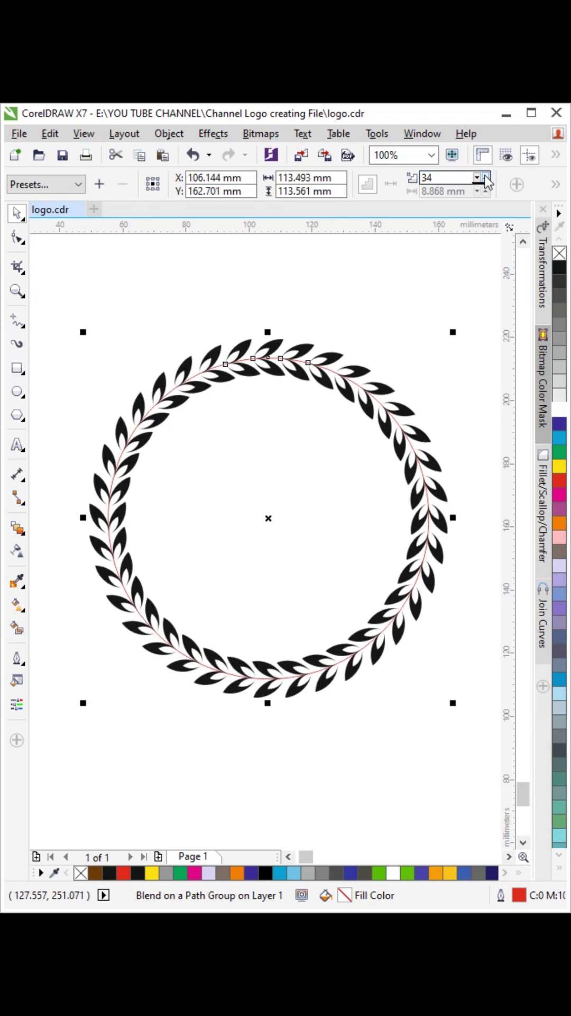
click(485, 178)
click(485, 178)
click(485, 178)
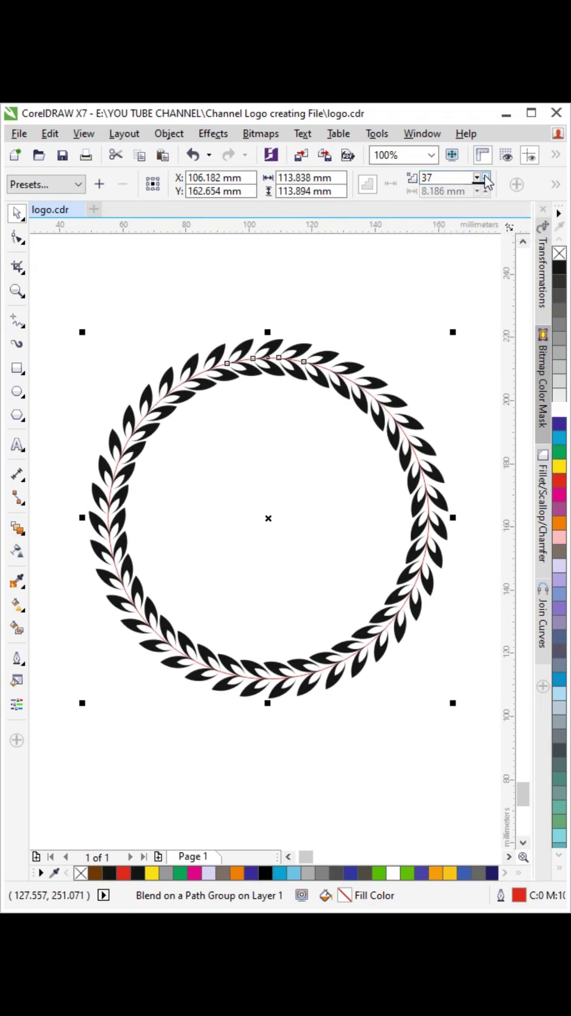
click(485, 178)
click(485, 178)
click(486, 176)
click(485, 176)
click(485, 176)
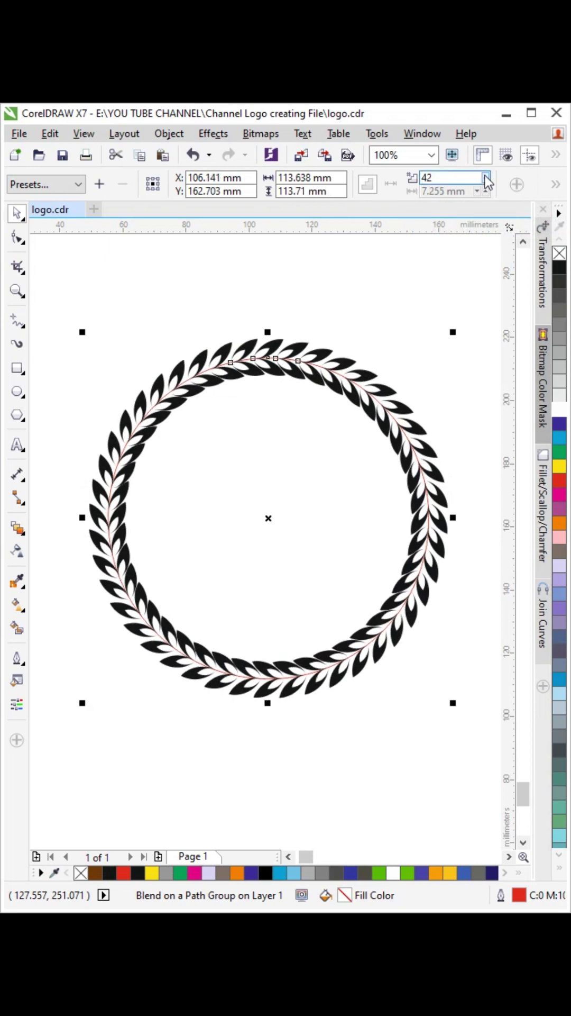
click(485, 176)
click(485, 176)
click(485, 178)
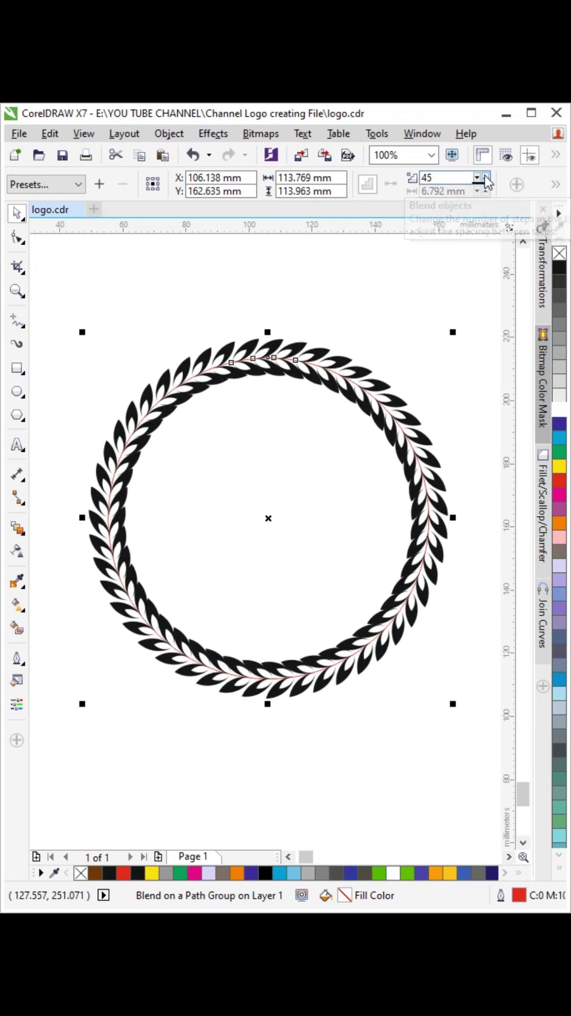
click(310, 277)
scroll(285, 466, down, 2)
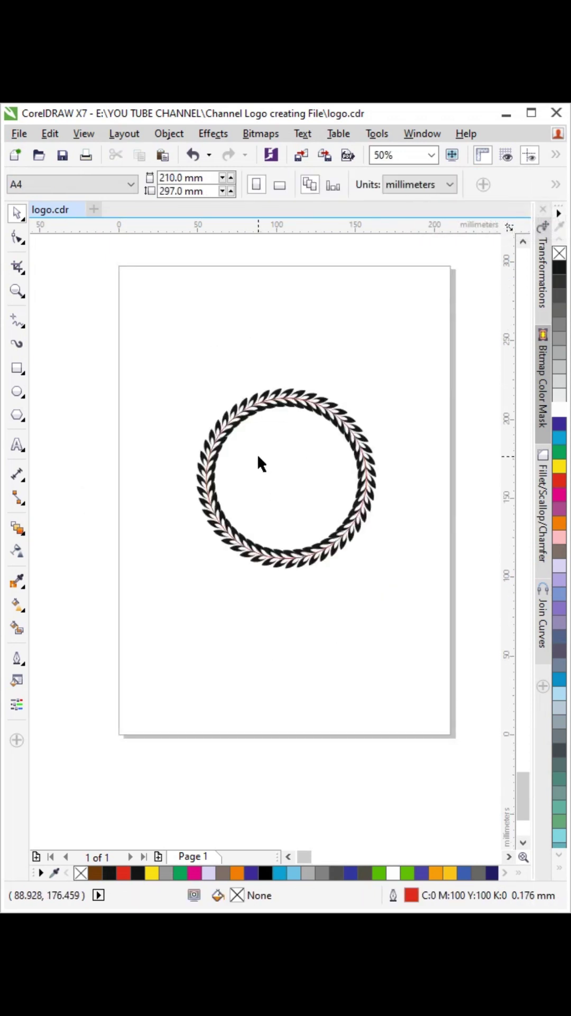
scroll(275, 418, up, 2)
scroll(261, 427, down, 2)
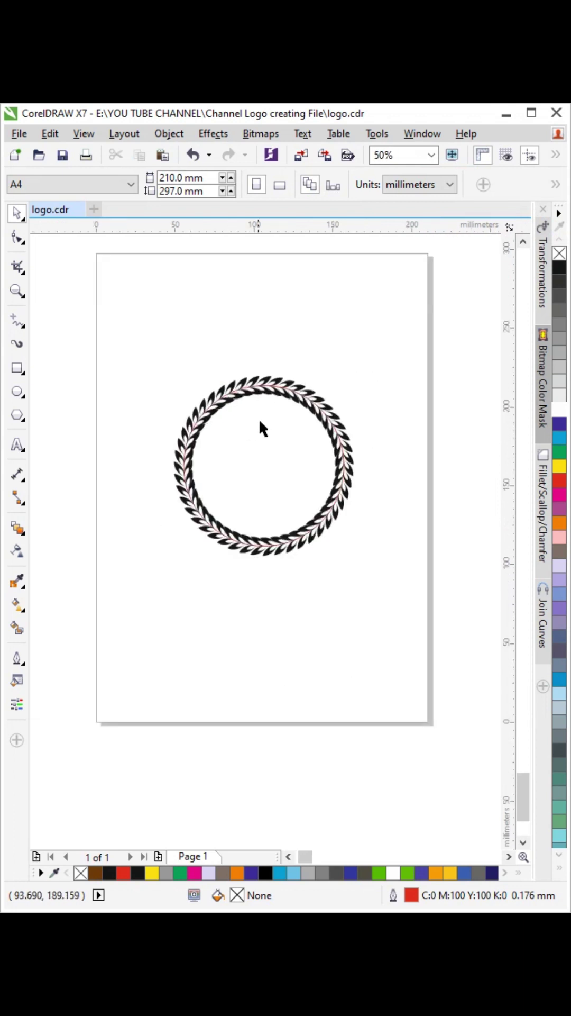
Step: Draw a circle at the centre of the leaf wreath and enlarge it to about 57 mm in diameter
scroll(261, 426, up, 2)
click(17, 392)
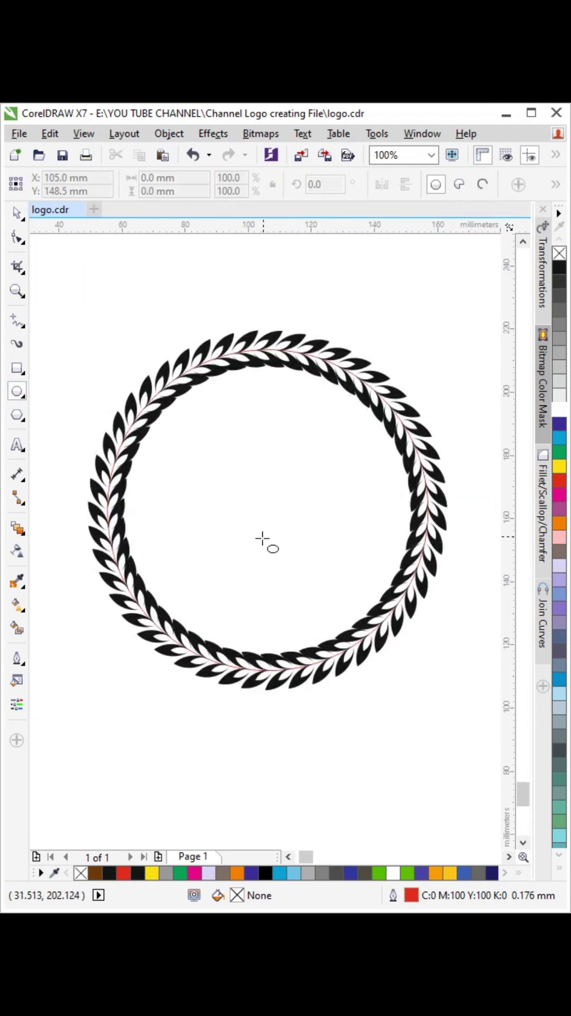
drag(268, 509, 304, 586)
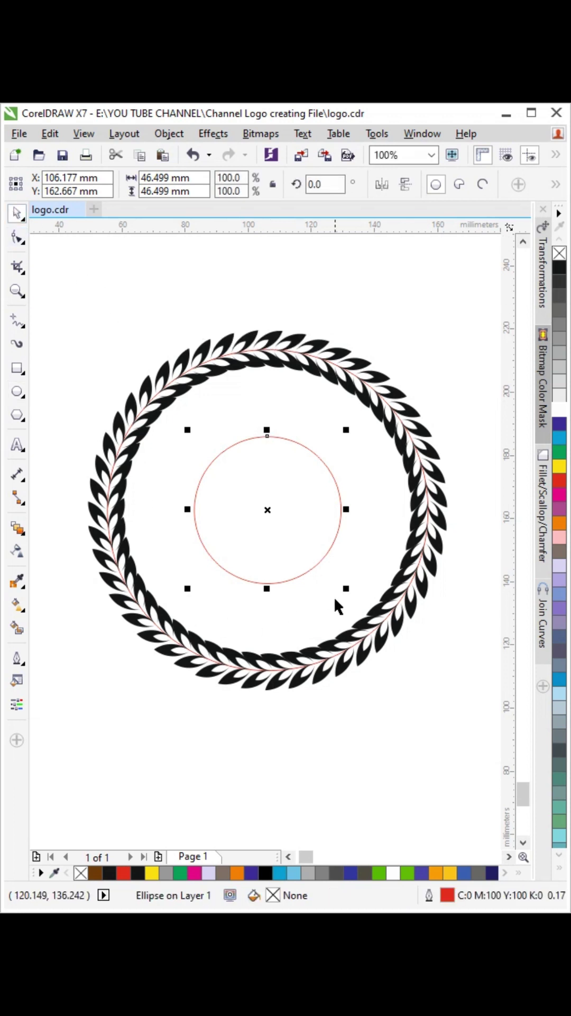
drag(345, 589, 365, 607)
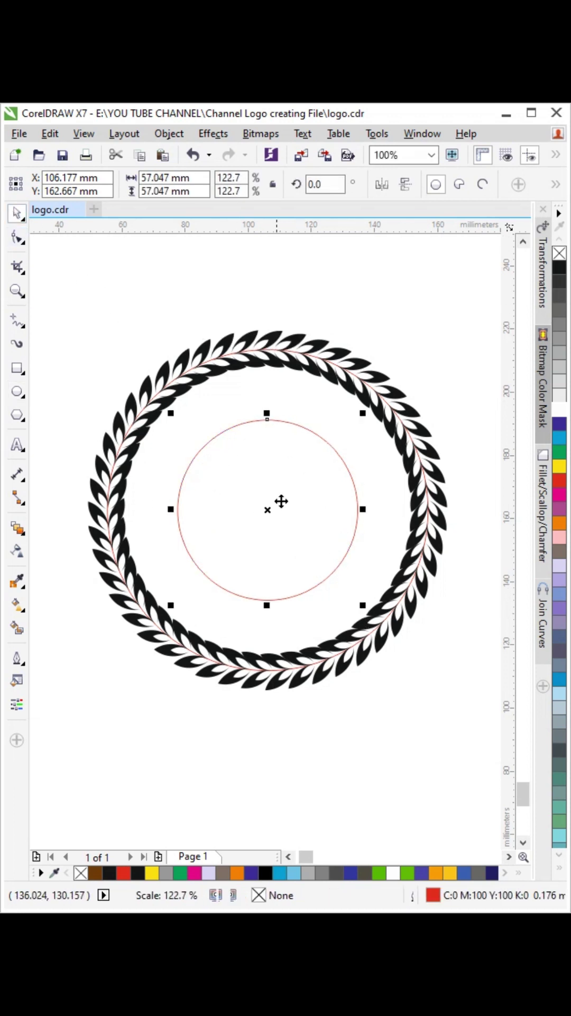
click(358, 341)
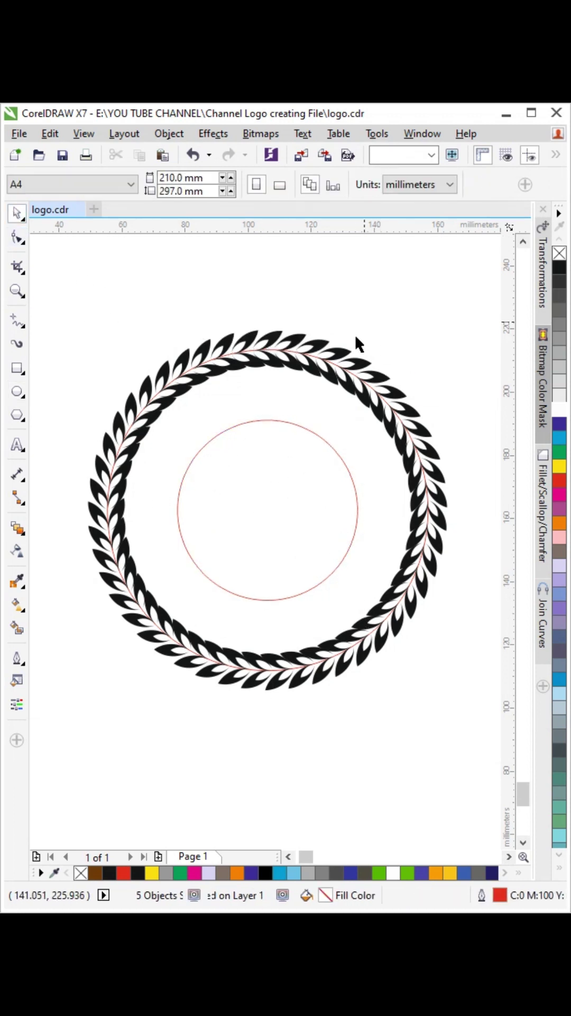
Step: Draw a narrow vertical ellipse, about 2.4 mm wide and 9.7 mm high, between the inner circle's top and the wreath
click(16, 392)
scroll(260, 417, up, 1)
scroll(275, 391, down, 1)
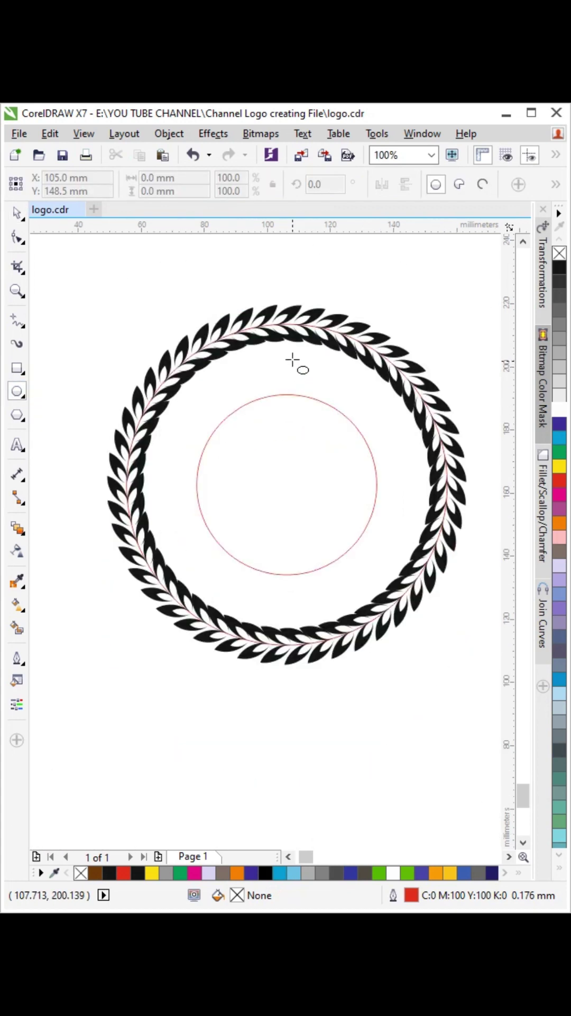
scroll(292, 360, up, 1)
drag(278, 347, 294, 412)
click(17, 214)
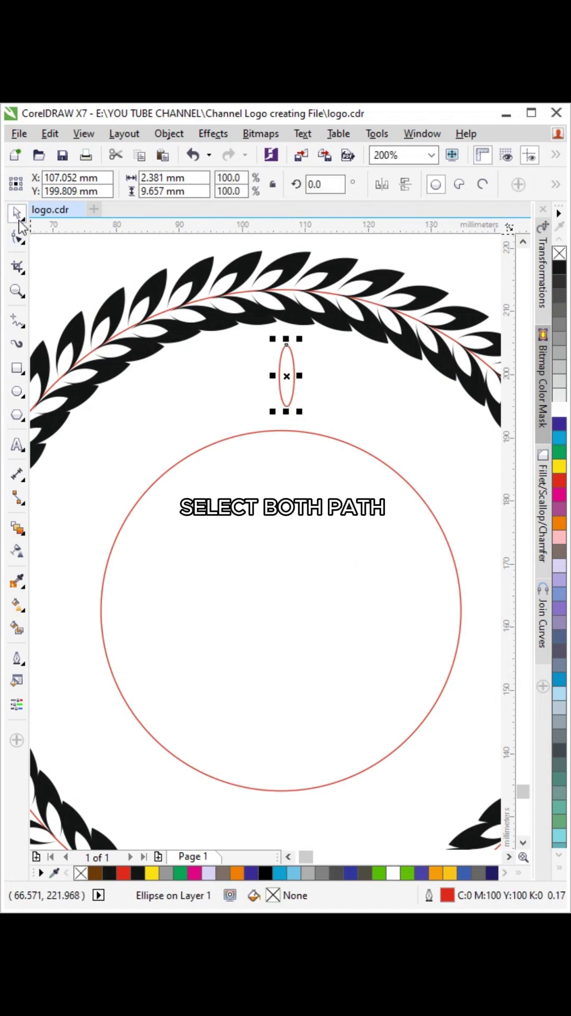
Step: Align the narrow ellipse to the inner circle's centre and top edge, and move it straight up to just outside the circle
shift+click(258, 432)
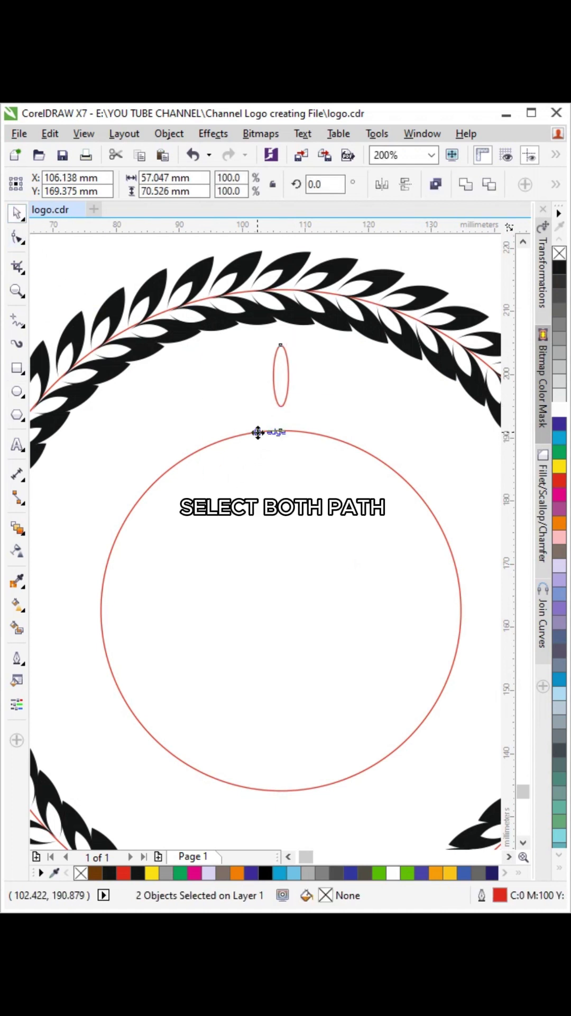
key(e)
key(c)
key(t)
click(276, 458)
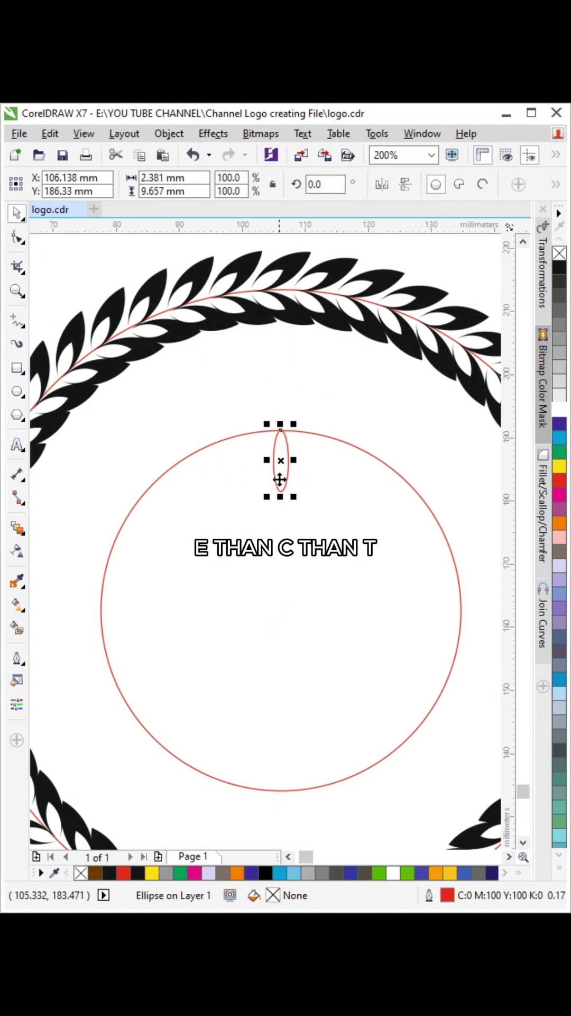
drag(281, 478, 285, 404)
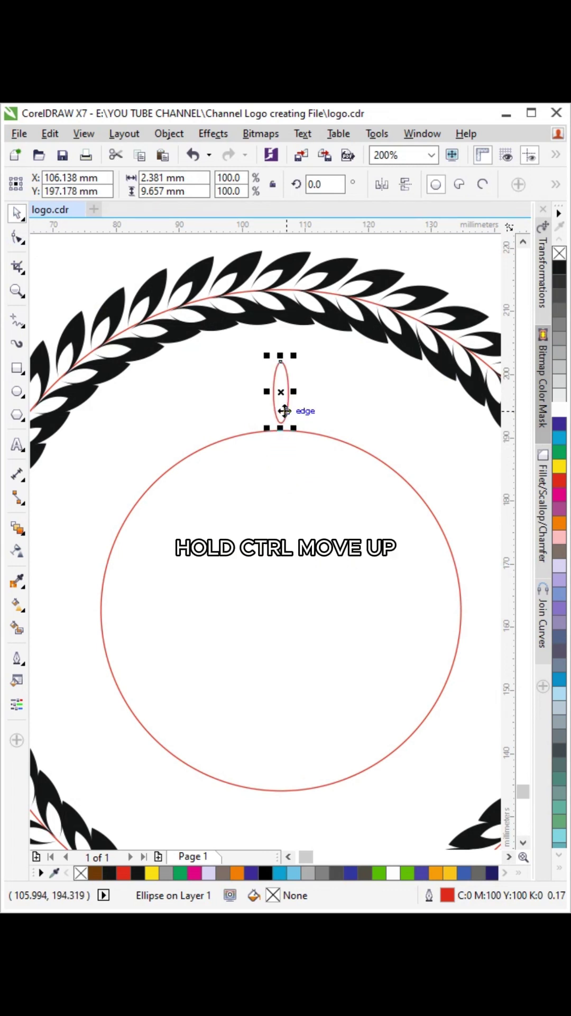
click(278, 409)
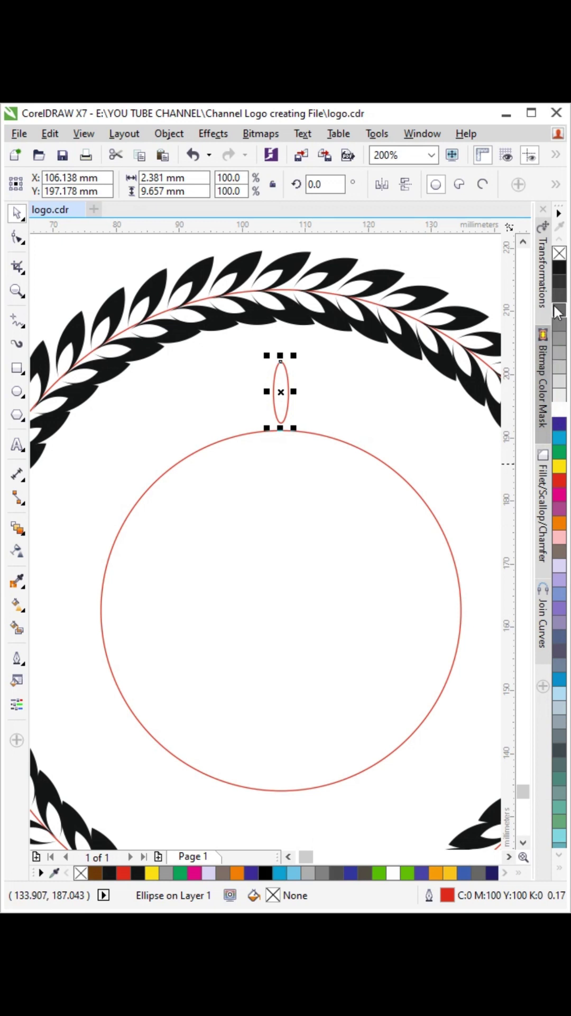
Step: Fill the narrow ellipse with red and move its rotation centre to the centre of the inner circle
click(560, 482)
click(281, 392)
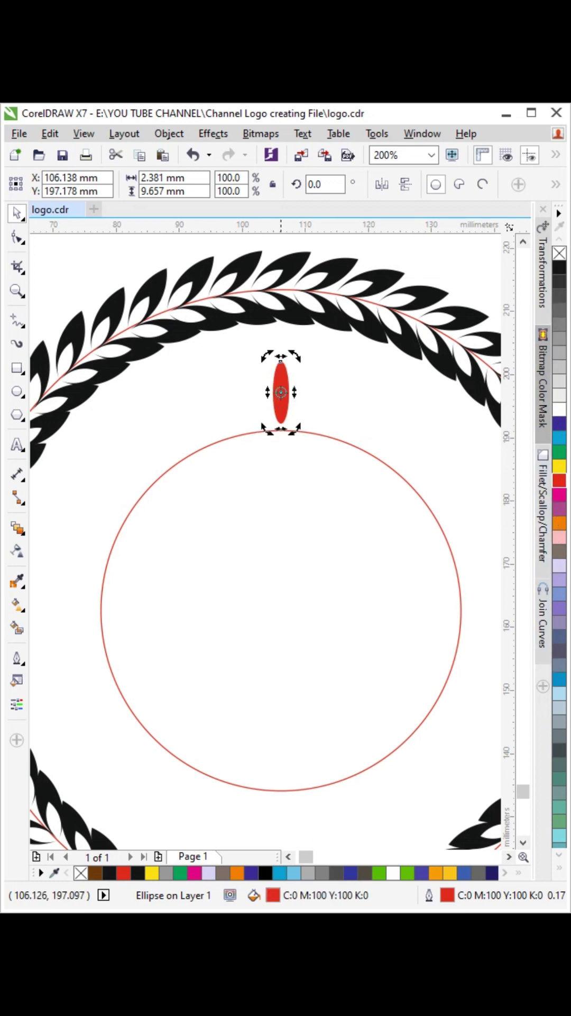
drag(276, 554, 280, 609)
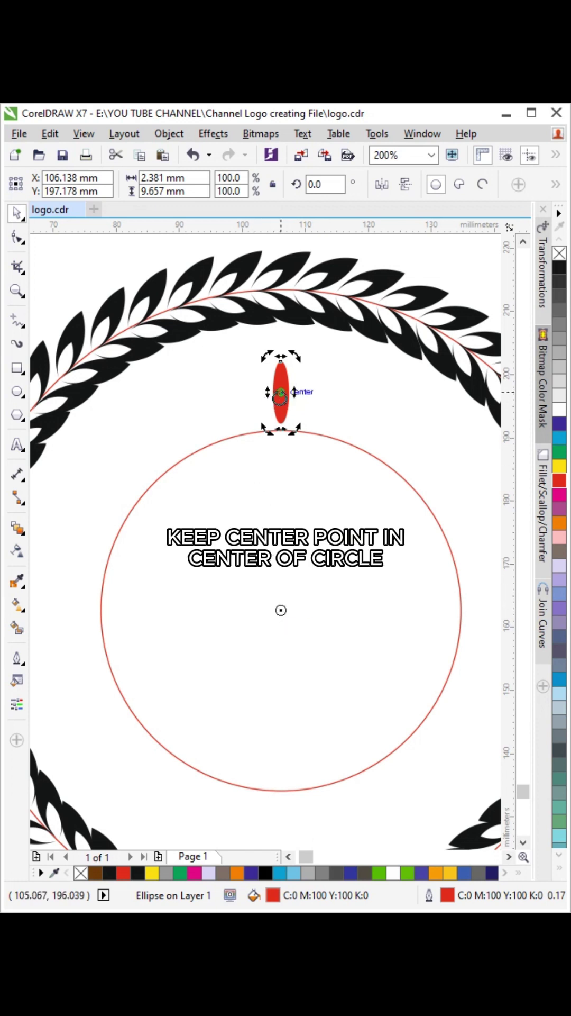
Step: Rotate a copy of the red ellipse clockwise by 15 degrees and repeat the duplication until the ellipses ring the inner circle
drag(287, 319, 341, 353)
key(ctrl+r)
key(ctrl+r)
key(ctrl+r)
key(ctrl+r)
key(ctrl+r)
key(ctrl+r)
key(ctrl+r)
key(ctrl+r)
key(ctrl+r)
key(ctrl+r)
key(ctrl+r)
key(ctrl+r)
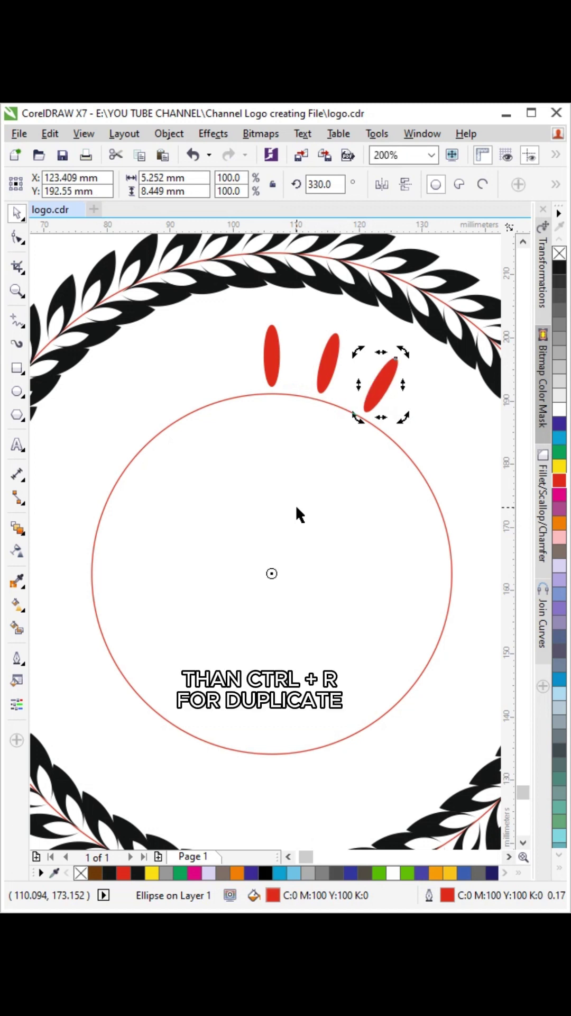
key(ctrl+r)
key(ctrl+r)
key(ctrl+r)
key(ctrl+r)
key(ctrl+r)
key(ctrl+r)
key(ctrl+r)
key(ctrl+r)
key(ctrl+r)
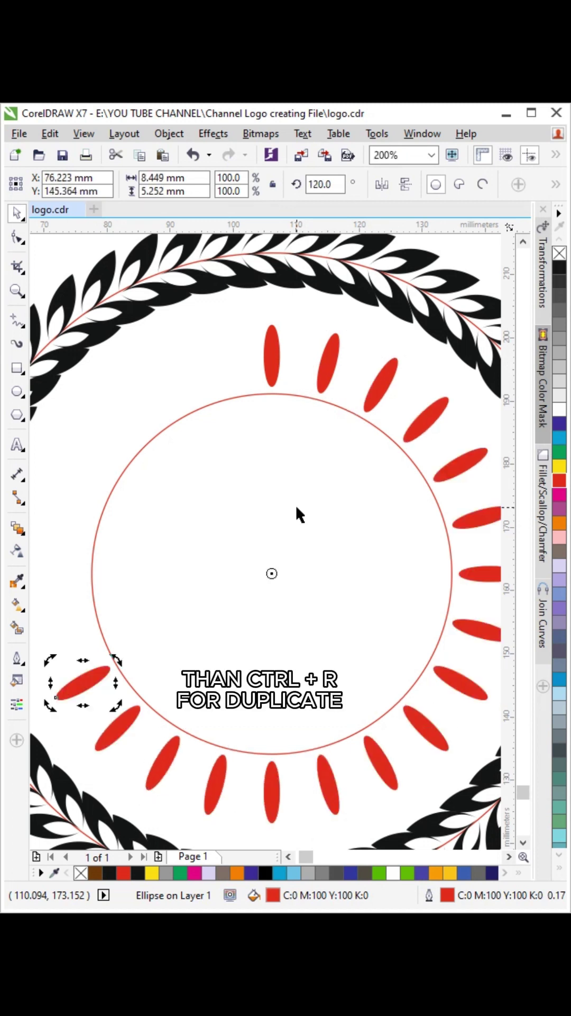
key(ctrl+r)
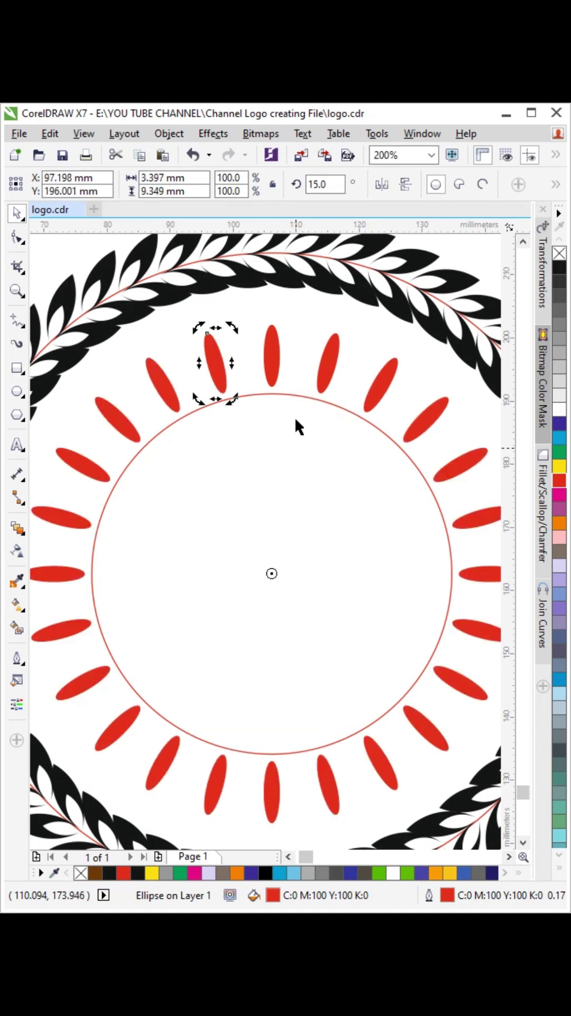
click(306, 330)
scroll(283, 370, down, 2)
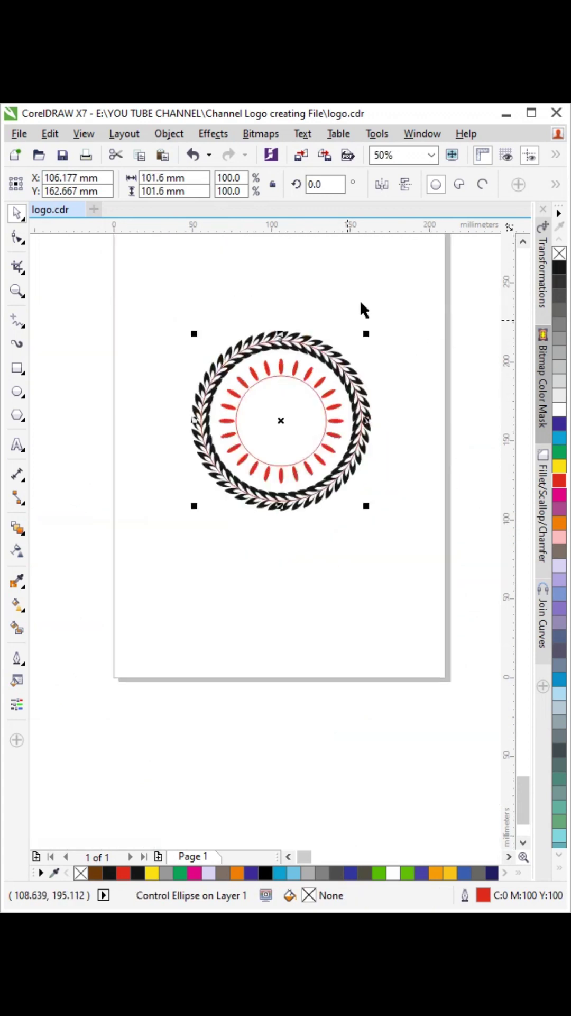
click(301, 358)
scroll(303, 382, up, 1)
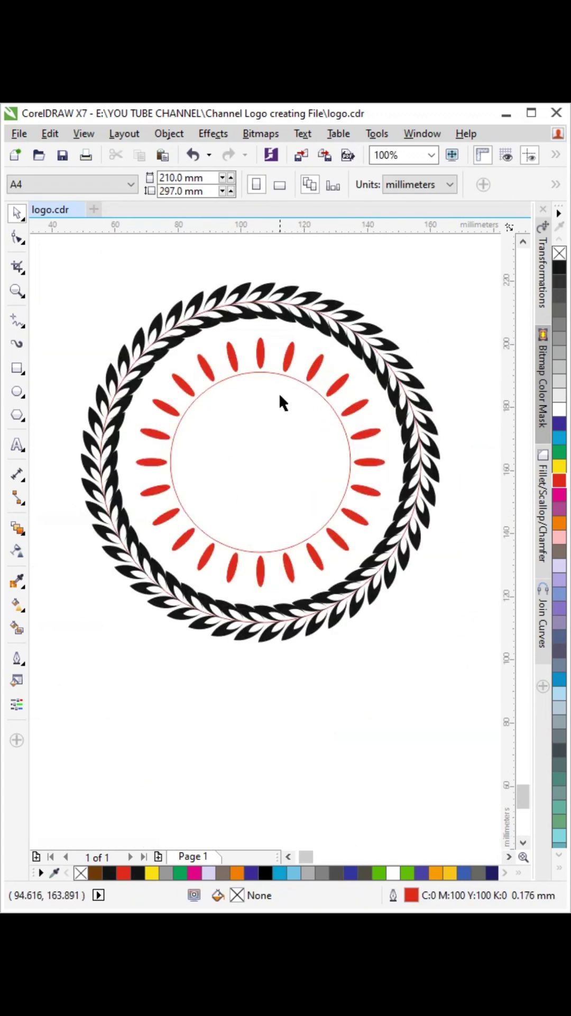
Step: Shrink the inner circle about its centre to about 47 mm in diameter
scroll(251, 370, up, 1)
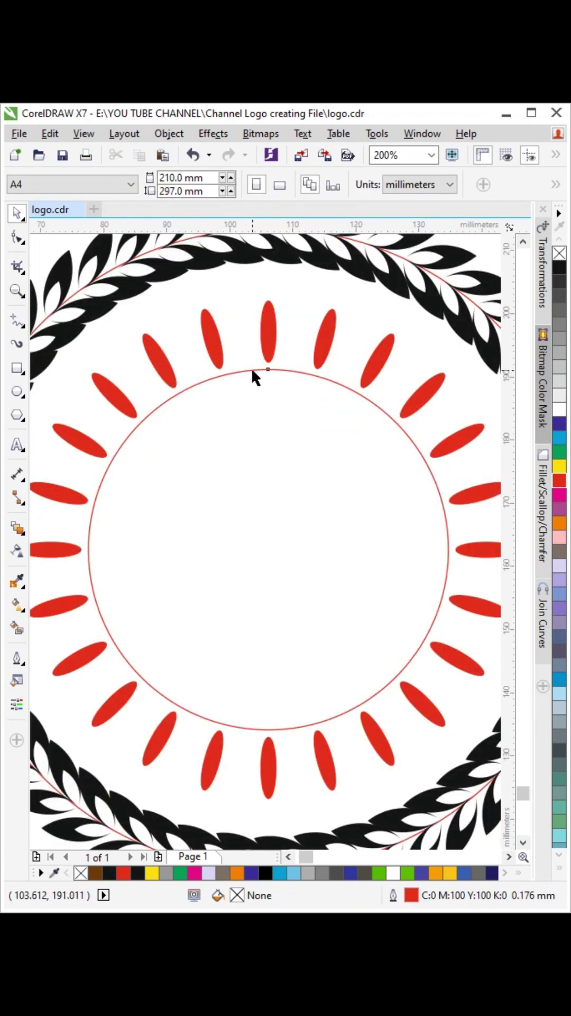
click(250, 370)
scroll(268, 391, down, 1)
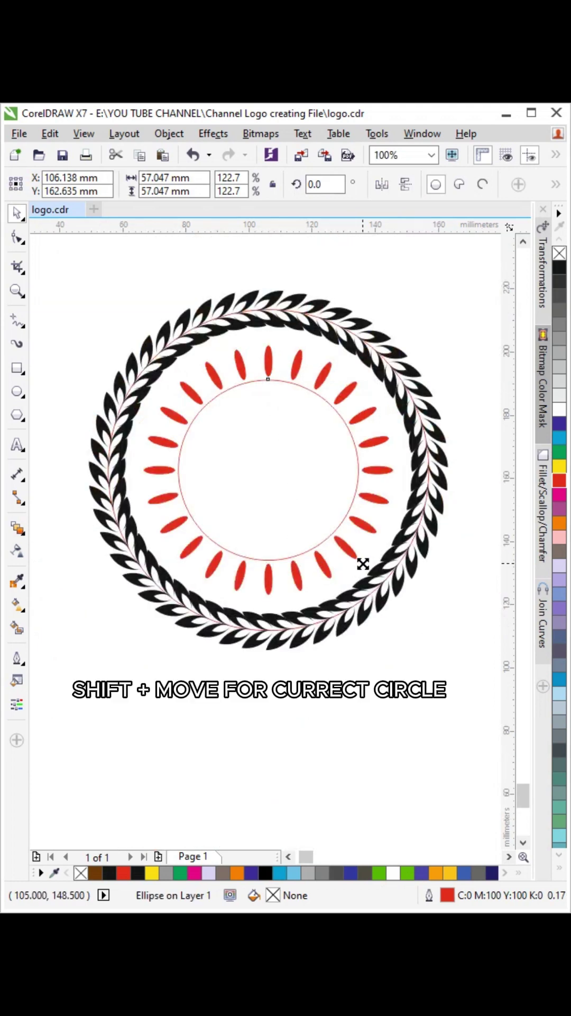
drag(363, 564, 349, 548)
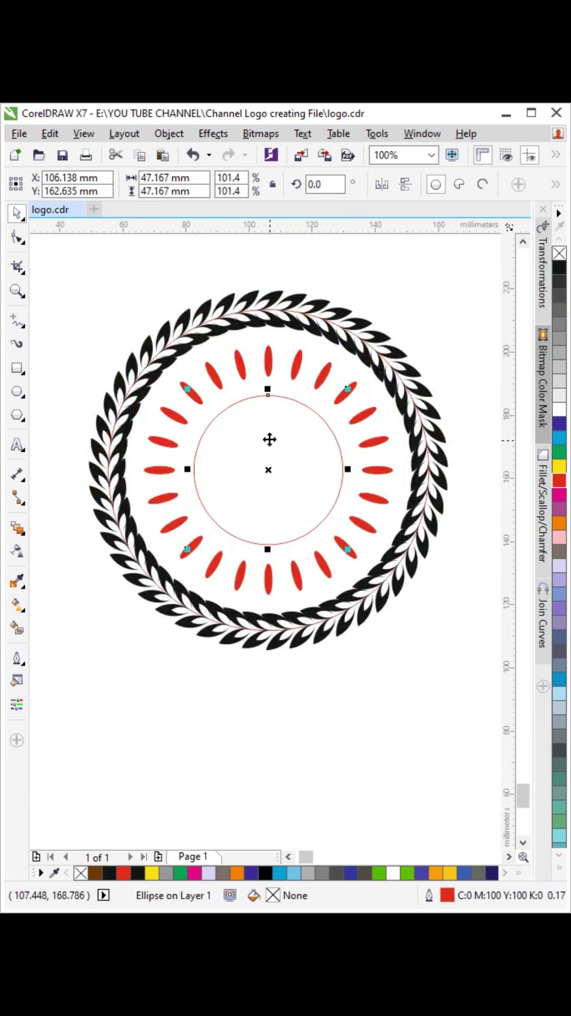
Step: Draw a separate circle about 21.7 mm in diameter outside the wreath, near its upper-left side
scroll(269, 439, up, 1)
scroll(324, 445, down, 1)
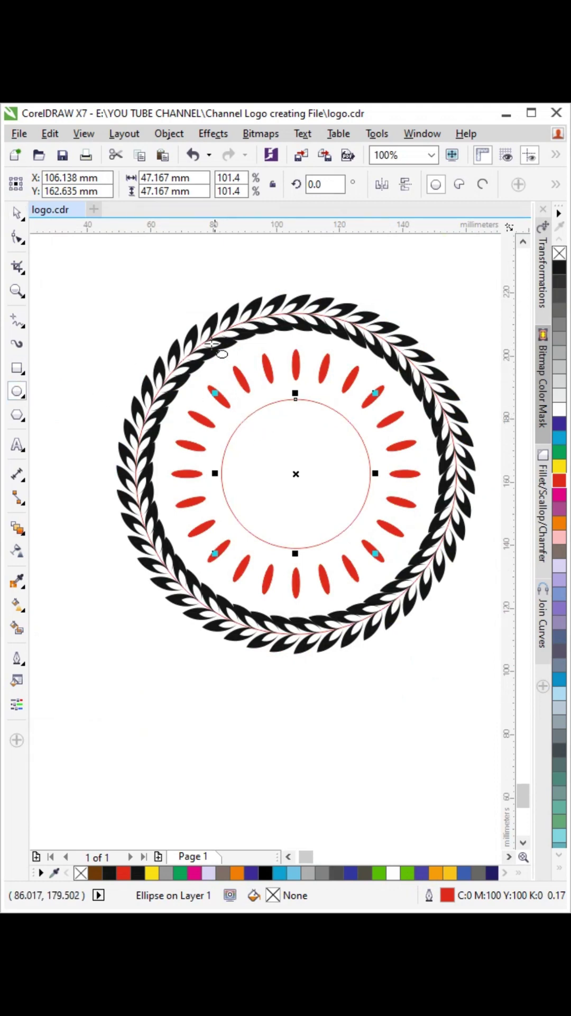
scroll(211, 343, up, 1)
scroll(199, 317, down, 2)
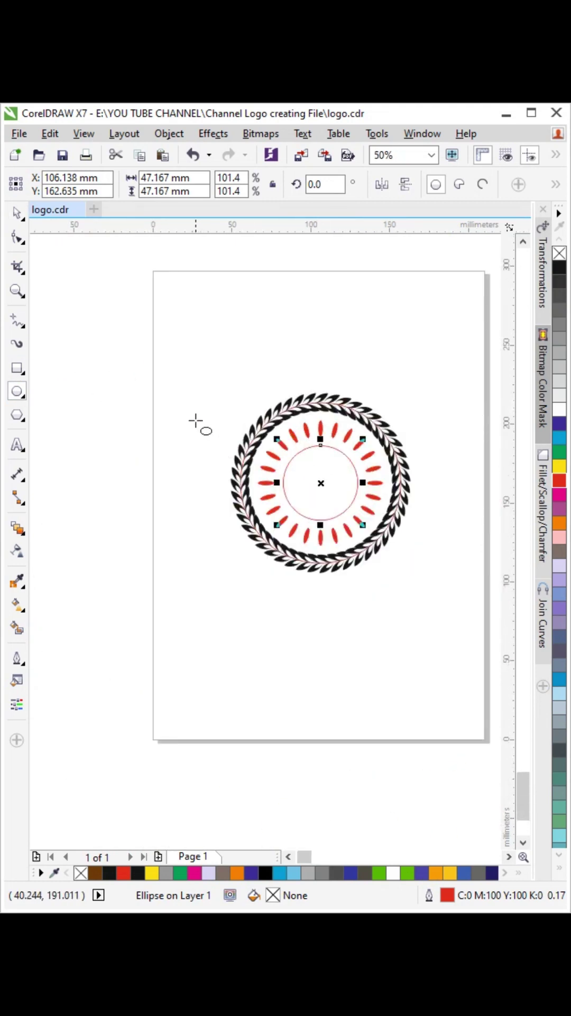
drag(184, 378, 228, 427)
click(17, 212)
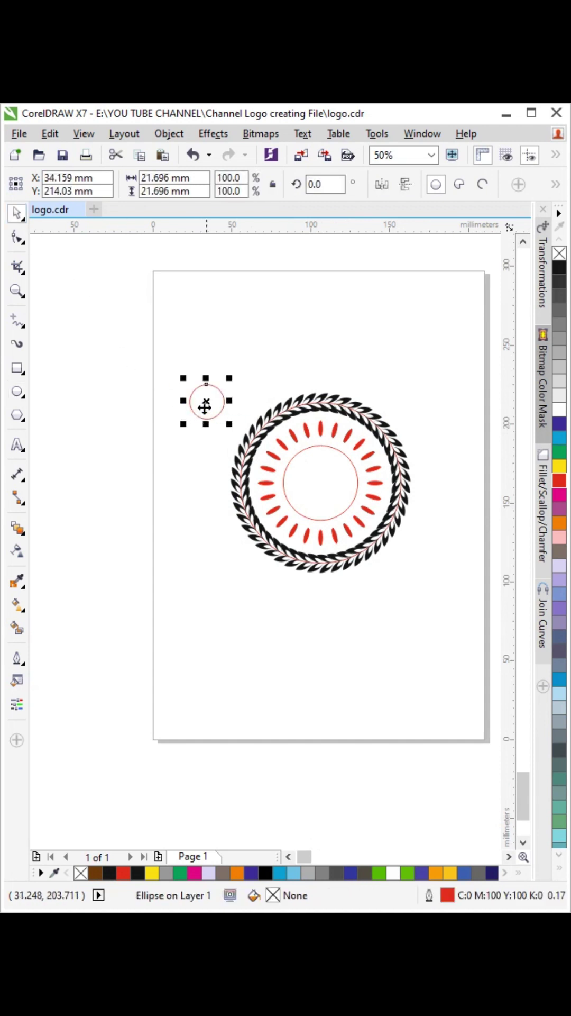
Step: Place a copy of the small circle directly to its right so that the two circles overlap by about 3 mm
scroll(204, 404, up, 3)
drag(129, 402, 365, 411)
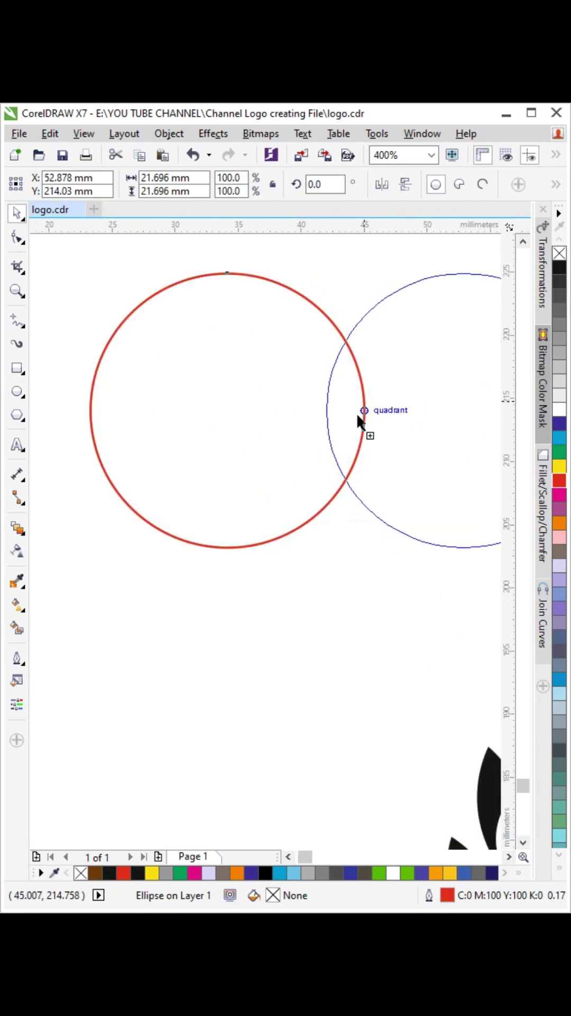
right_click(365, 411)
Step: Intersect the two overlapping circles and move the pointed leaf shape from their overlap below them
shift+click(284, 403)
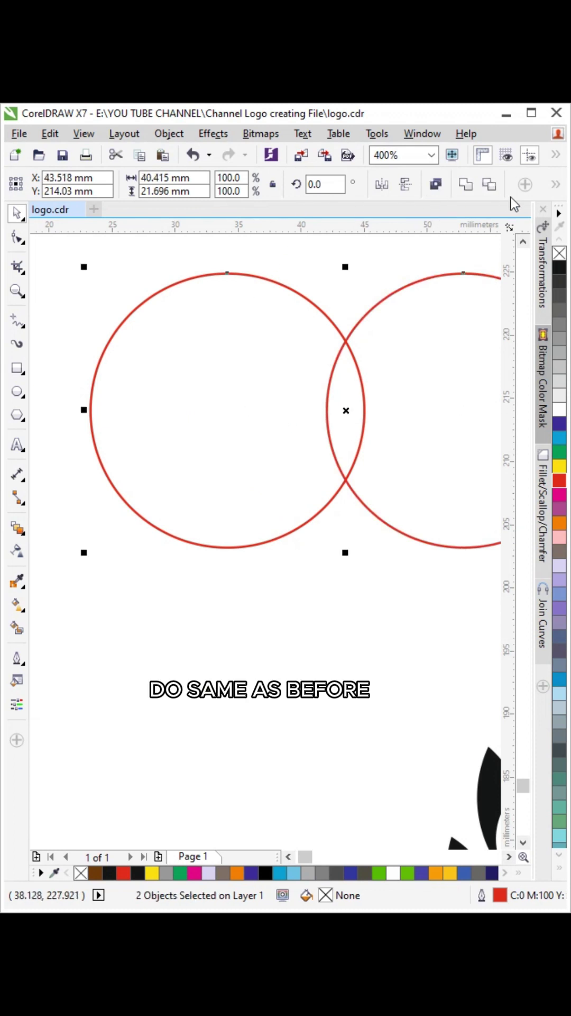
click(557, 186)
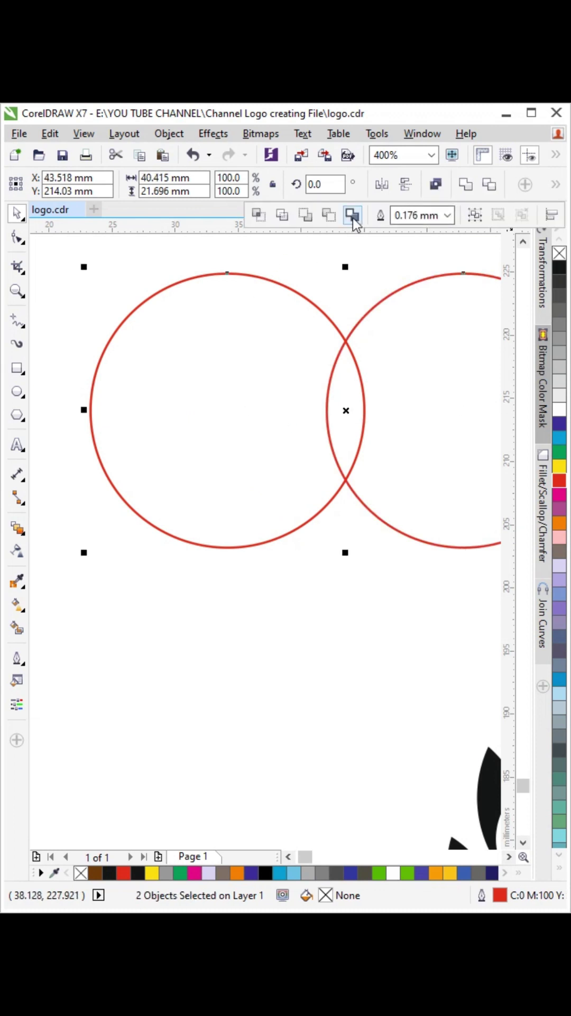
click(258, 215)
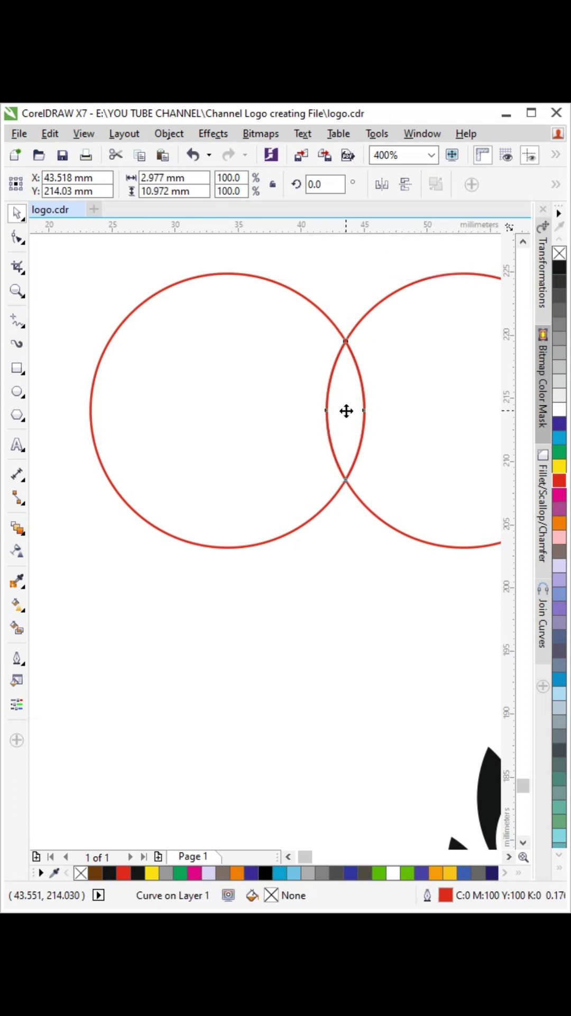
drag(346, 411, 297, 609)
Step: Delete both construction circles and select the pointed leaf shape
click(220, 367)
scroll(226, 367, down, 1)
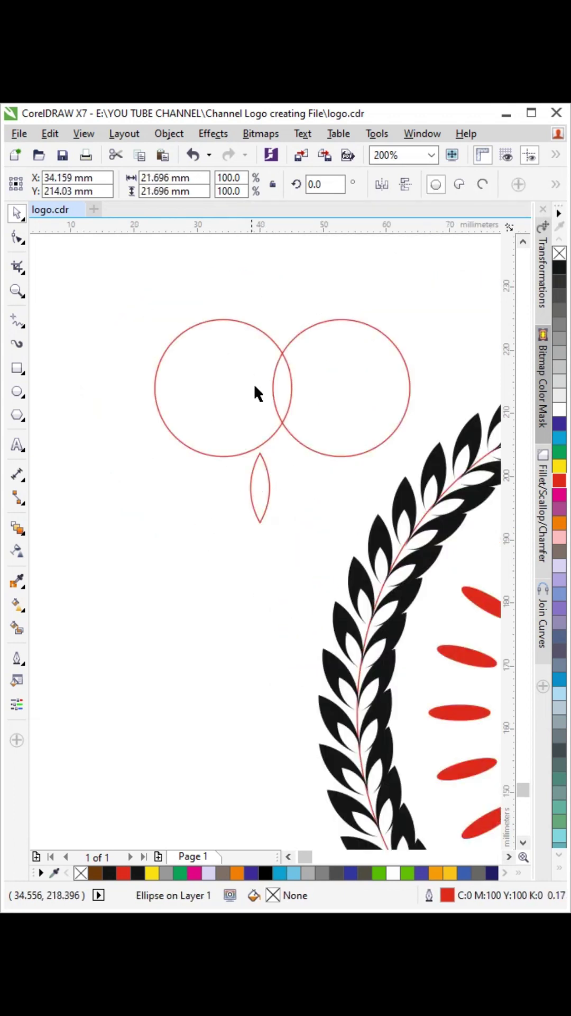
key(Delete)
click(327, 399)
key(Delete)
click(260, 489)
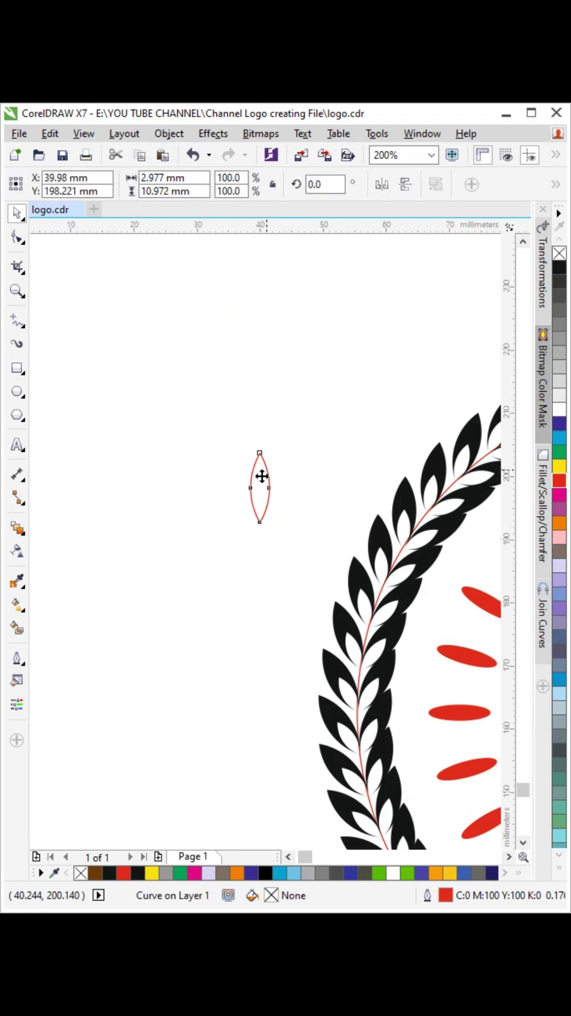
Step: Move the leaf shape farther away from the wreath and rotate it about 24.8° counterclockwise
drag(262, 476, 189, 489)
click(184, 451)
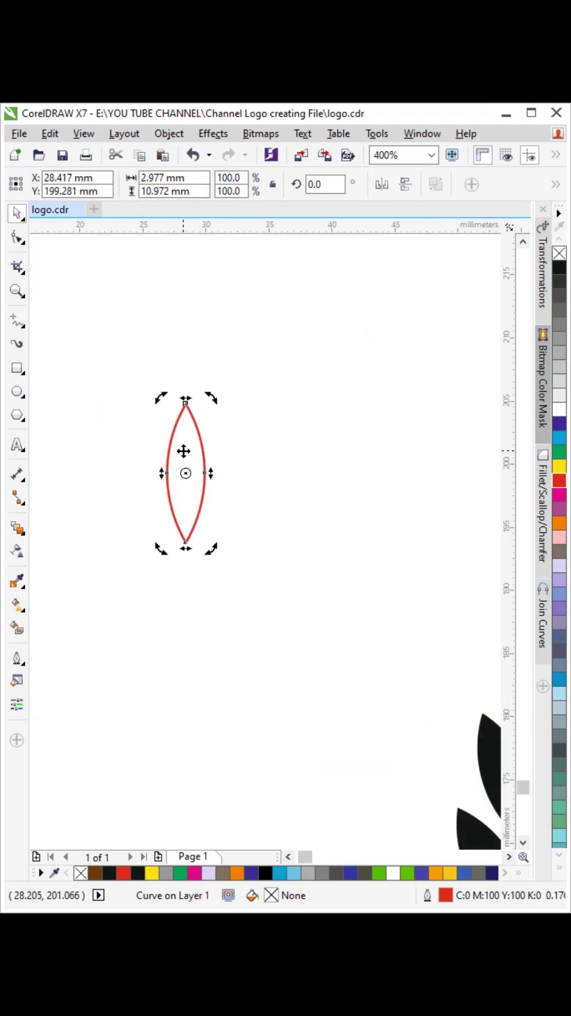
drag(160, 399, 132, 417)
scroll(164, 444, up, 1)
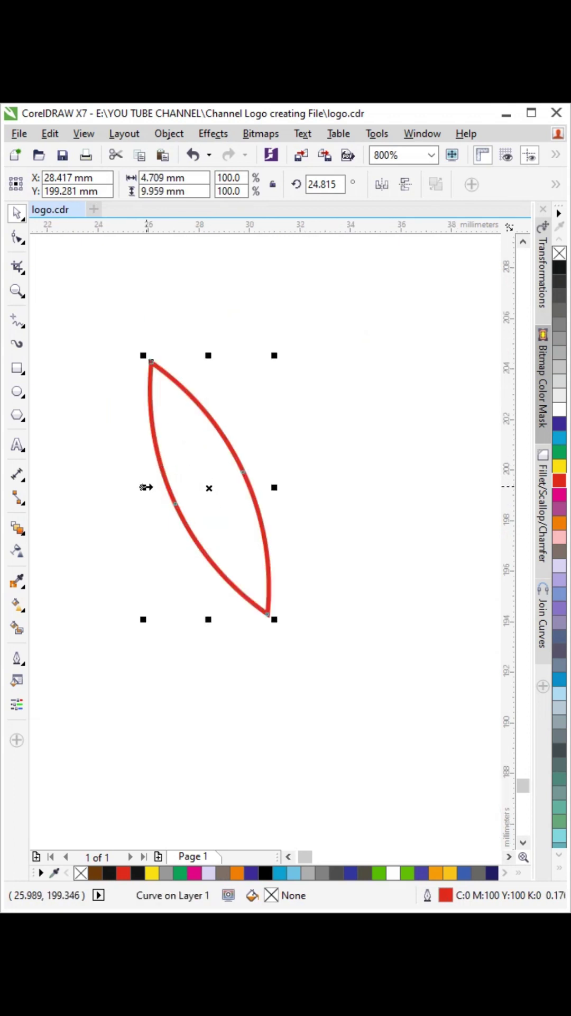
Step: Mirror a copy of the tilted leaf horizontally so their lower tips meet, and weld the two leaves into one shape
drag(146, 487, 273, 496)
shift+click(221, 413)
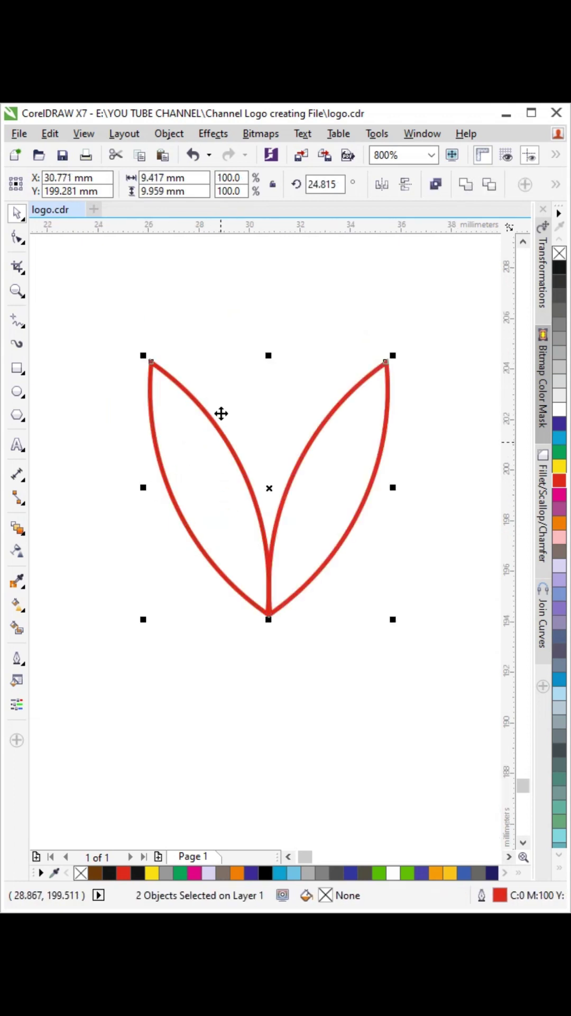
click(435, 184)
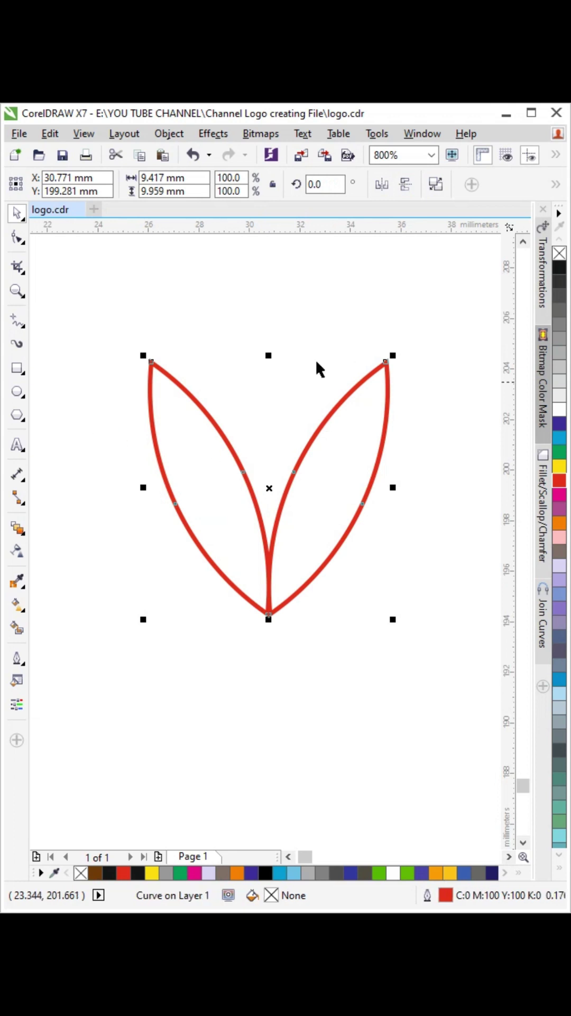
Step: Fill the welded leaf pair with black and give it a red outline
click(562, 270)
right_click(560, 254)
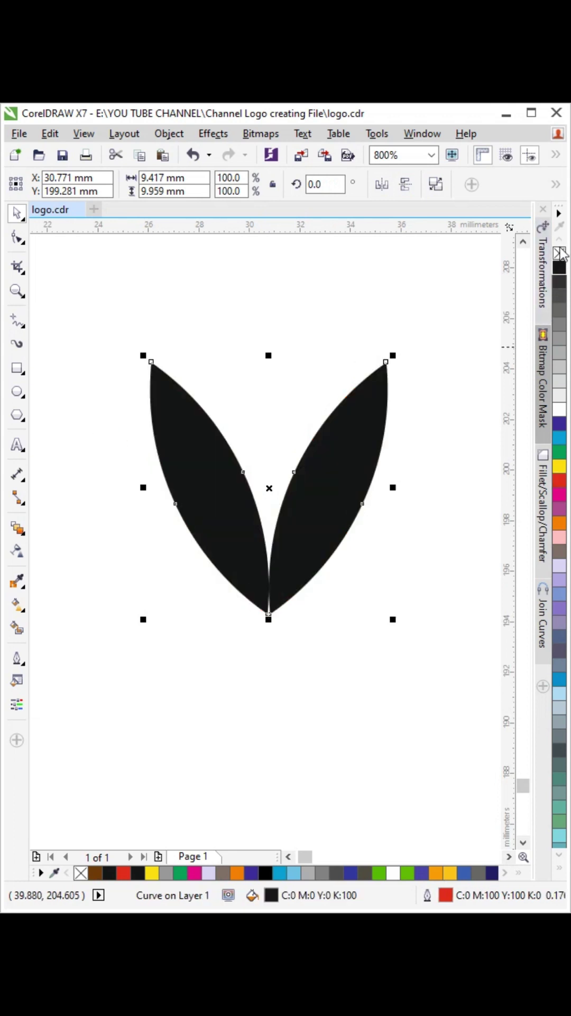
right_click(560, 482)
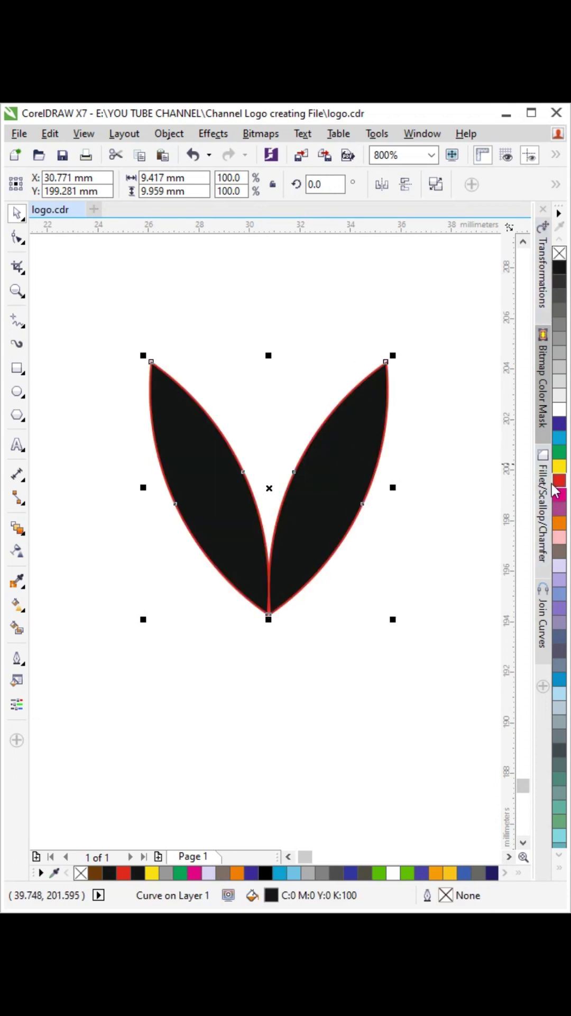
click(222, 315)
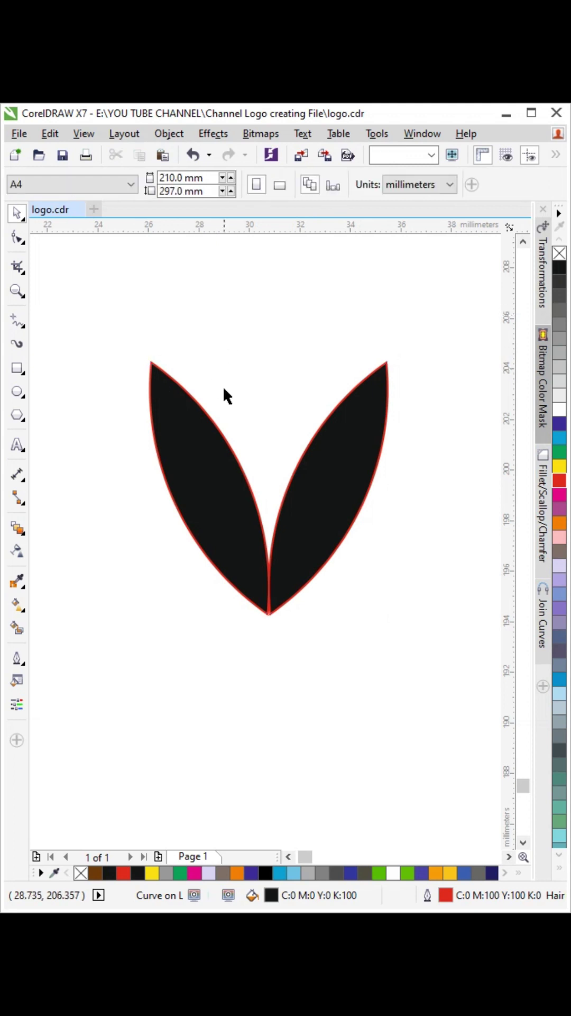
Step: Place a copy of the leaf pair about 76.6 mm straight below it and blend the two pairs with 20 steps
scroll(224, 395, down, 3)
drag(258, 464, 262, 470)
scroll(123, 402, down, 3)
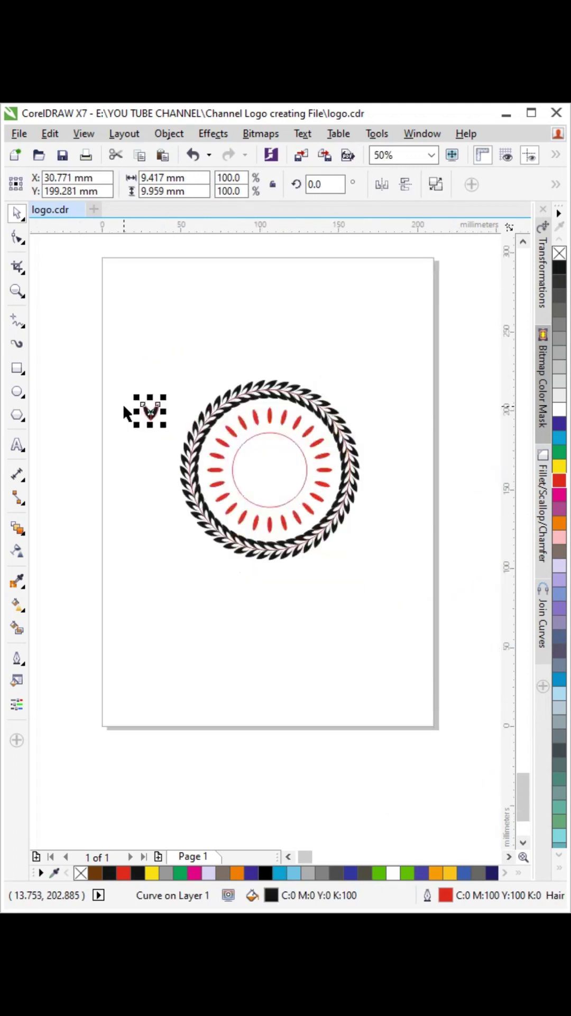
scroll(143, 405, up, 1)
drag(143, 404, 141, 642)
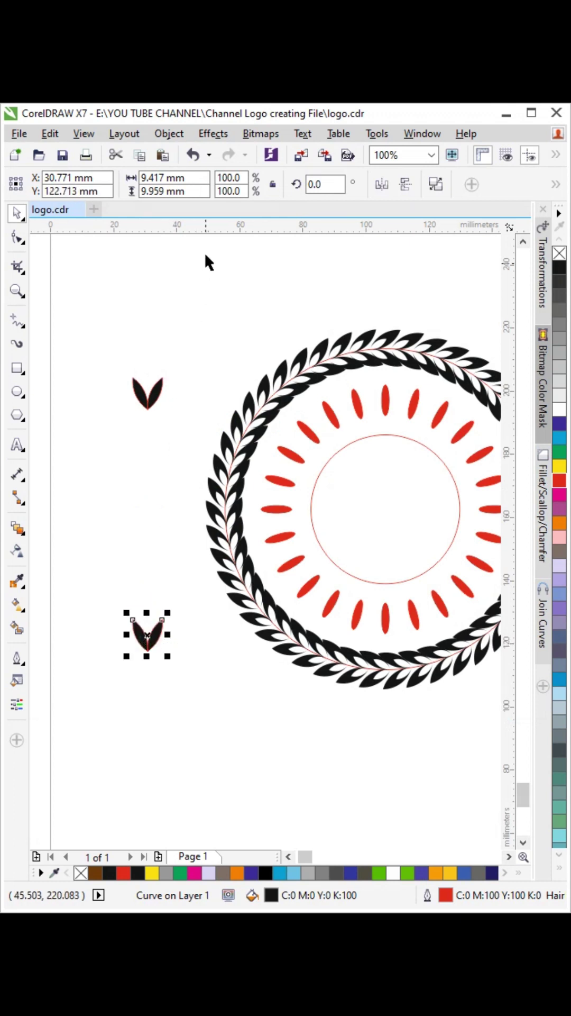
click(11, 533)
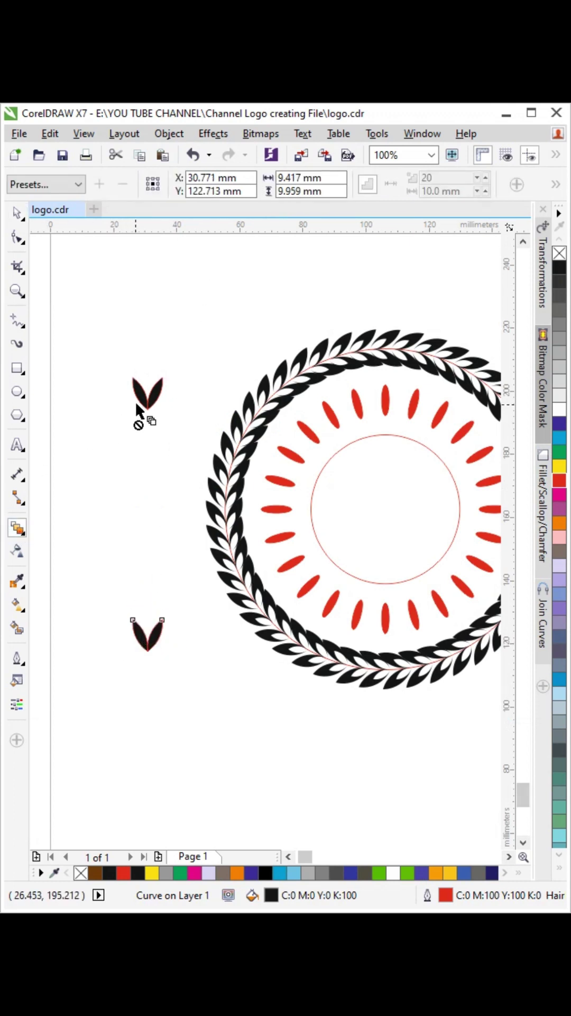
drag(149, 406, 151, 649)
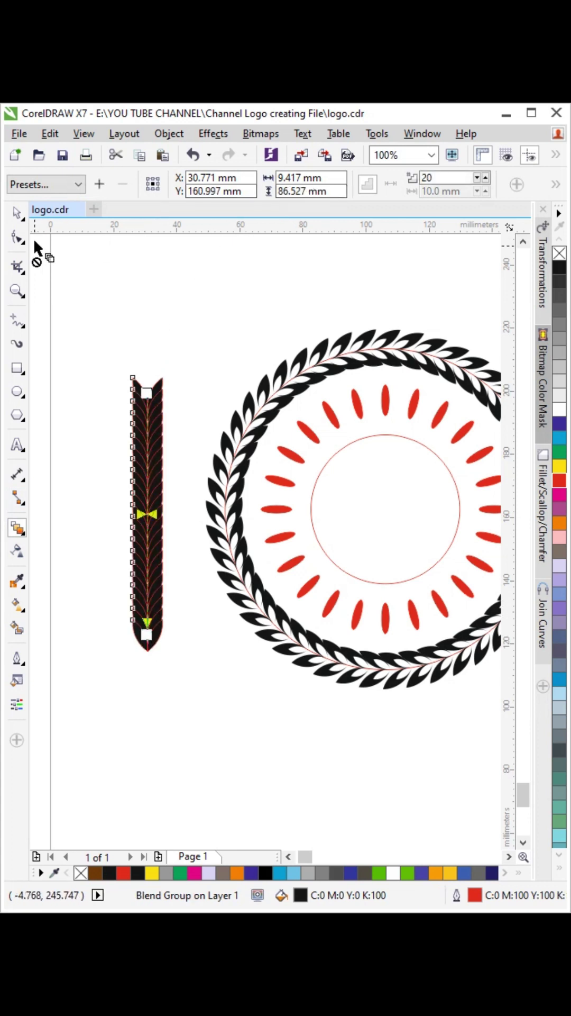
Step: Attach the leaf-pair blend to the central circle as its new path
click(553, 185)
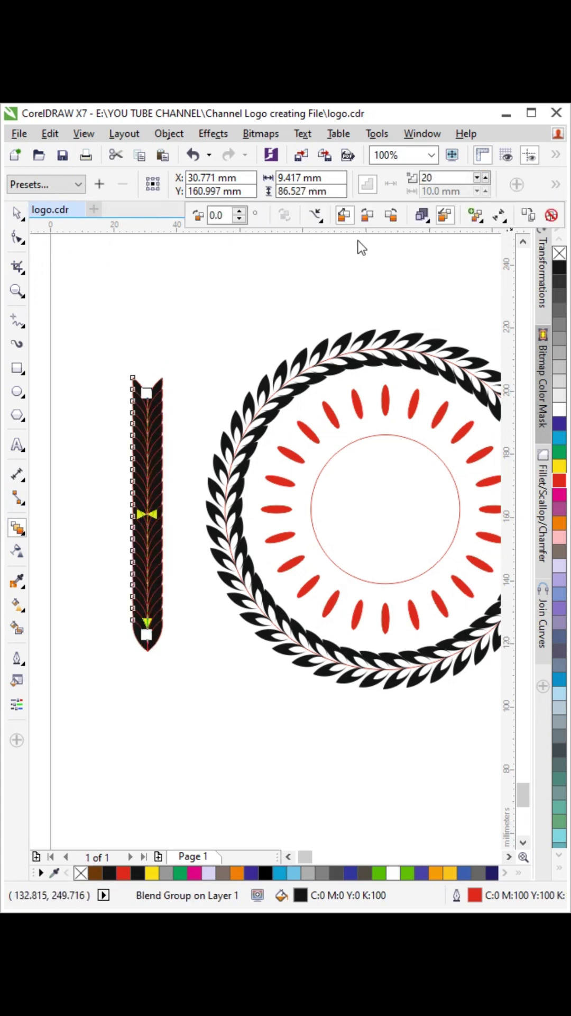
click(325, 225)
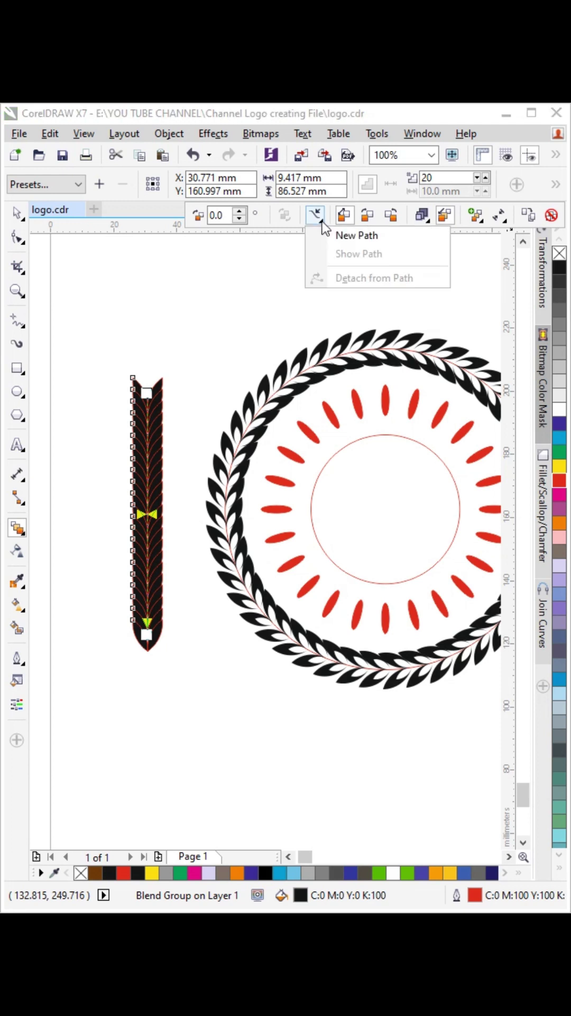
click(351, 236)
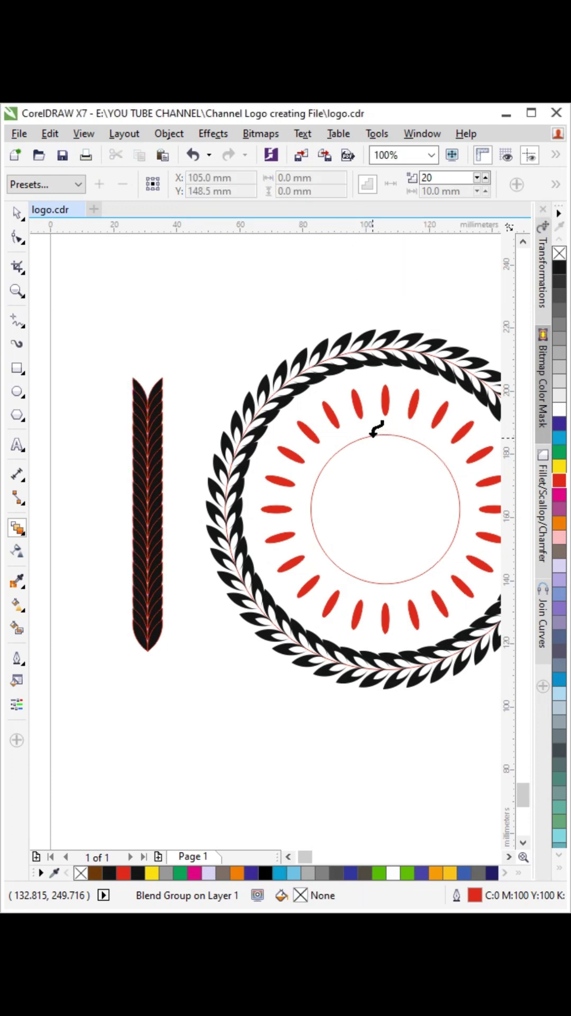
click(370, 433)
scroll(160, 487, down, 2)
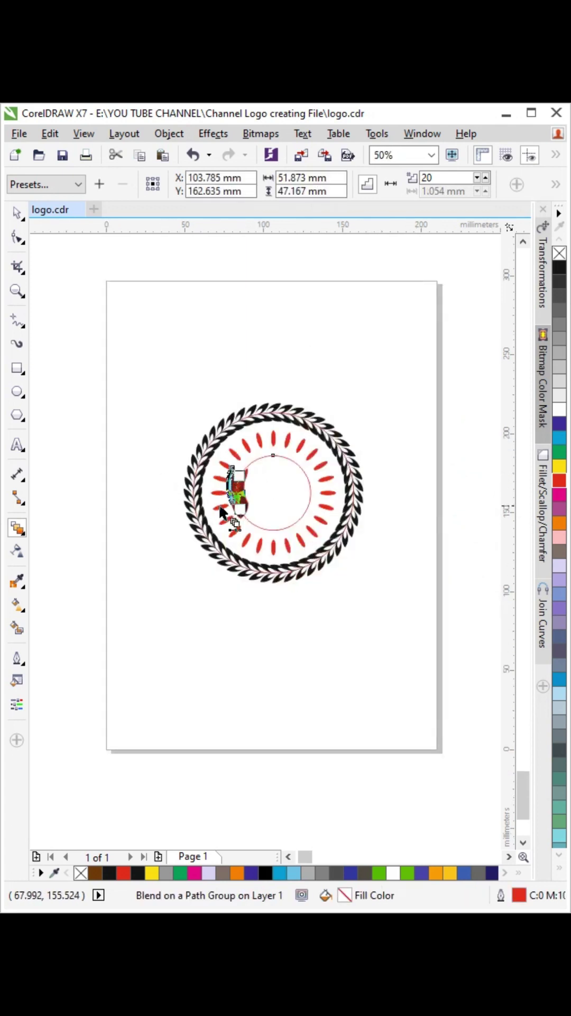
scroll(218, 503, up, 2)
scroll(246, 488, up, 2)
scroll(244, 497, down, 2)
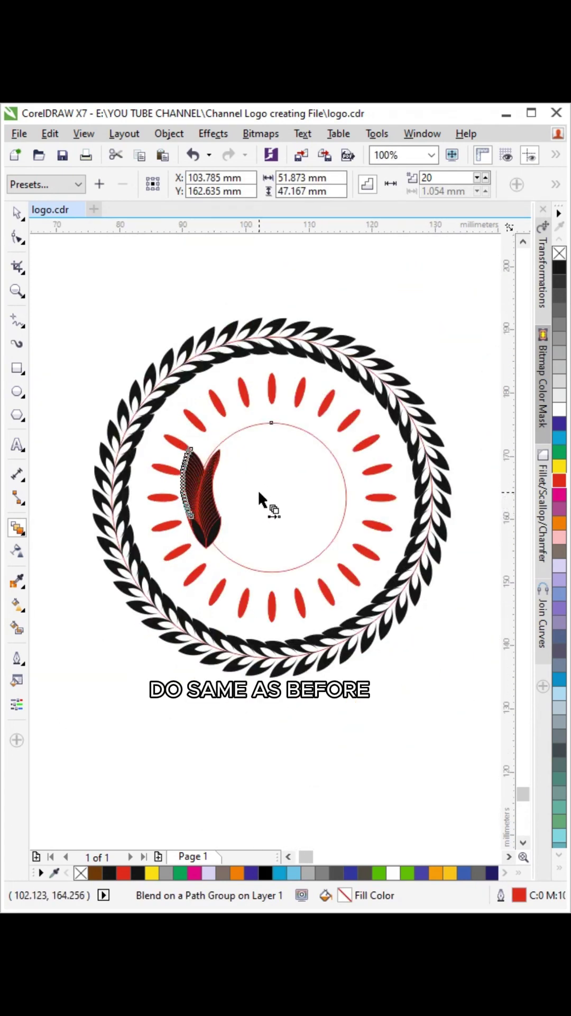
scroll(259, 495, up, 2)
scroll(258, 489, down, 2)
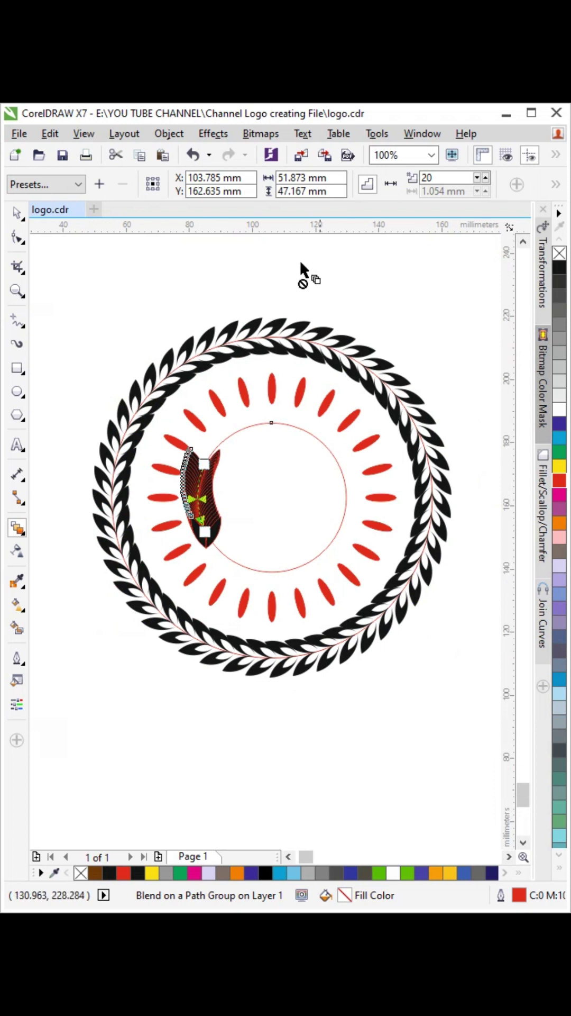
Step: Spread the leaf blend along the full circle path and rotate all its objects to follow the path
click(556, 185)
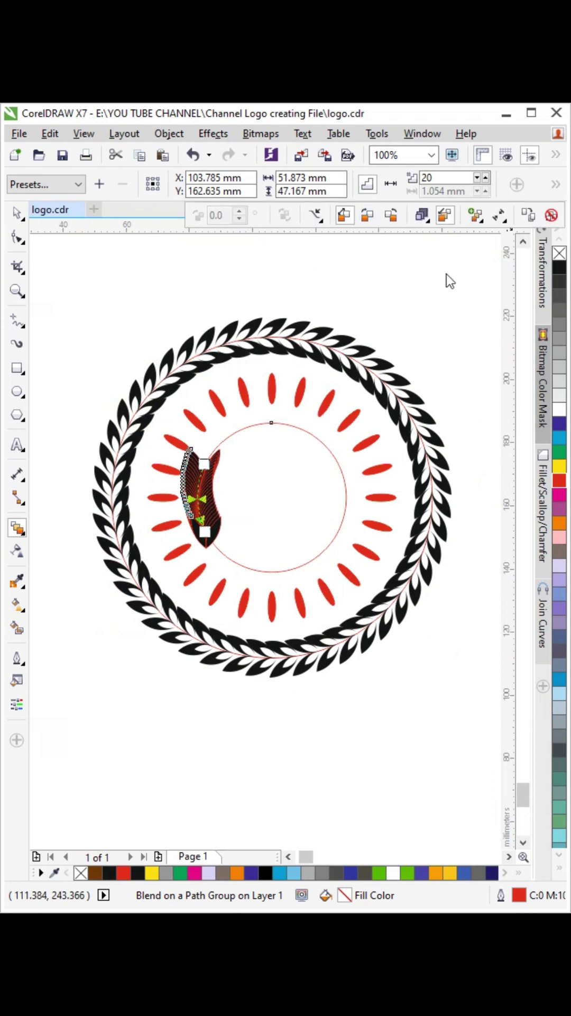
click(476, 221)
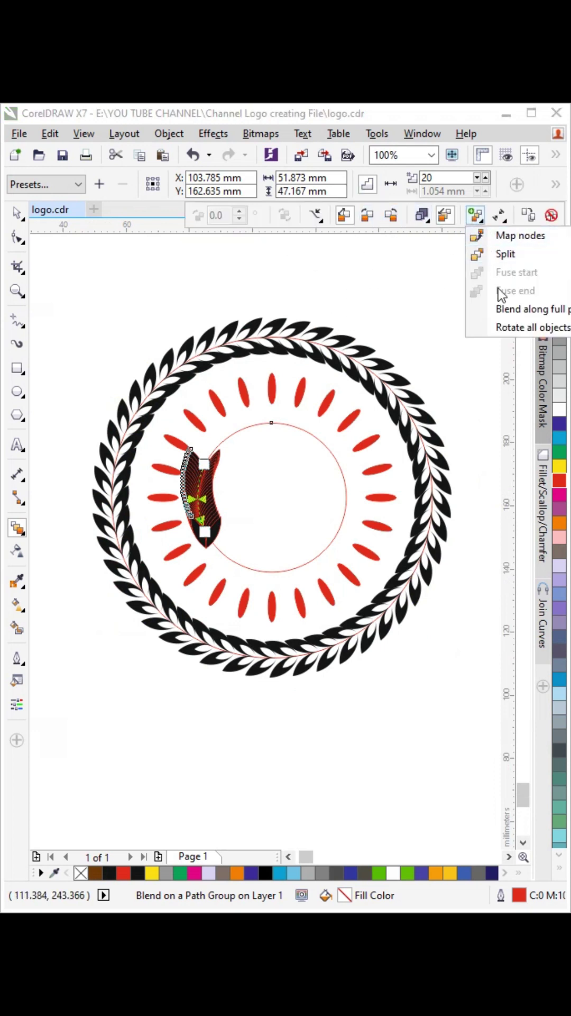
click(526, 315)
click(482, 221)
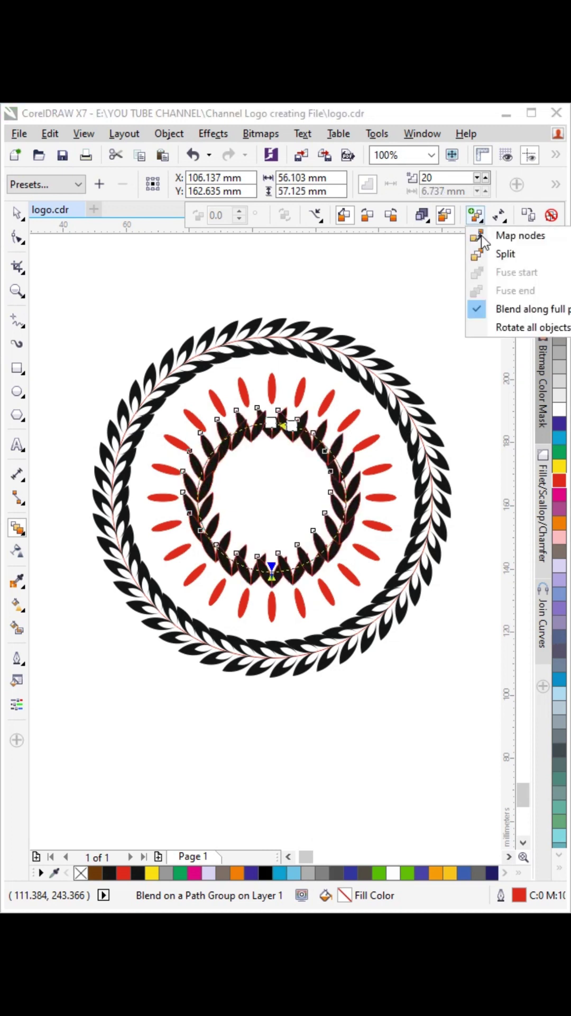
click(494, 327)
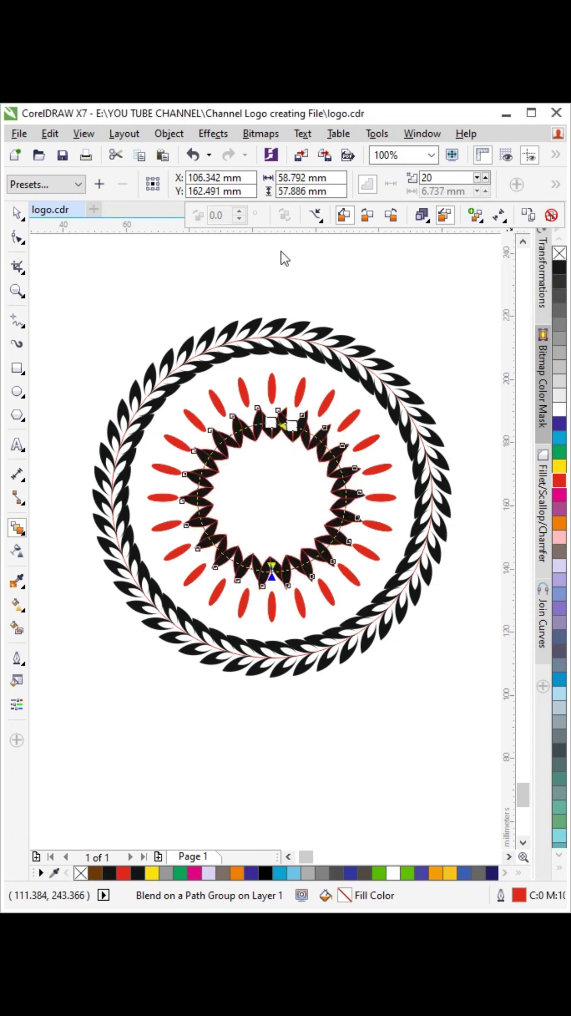
Step: Set the number of blend steps for the inner leaf ring to 10
double_click(435, 177)
text(10)
key(Return)
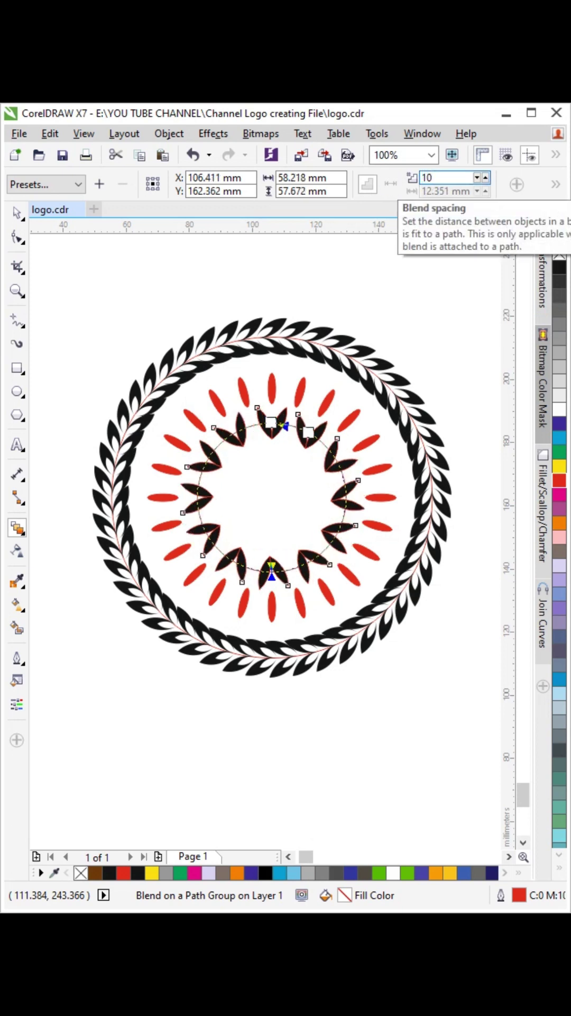
Step: Rotate the control leaf pair at the top of the circle to about 84.8° so it lies along the path
scroll(271, 428, up, 2)
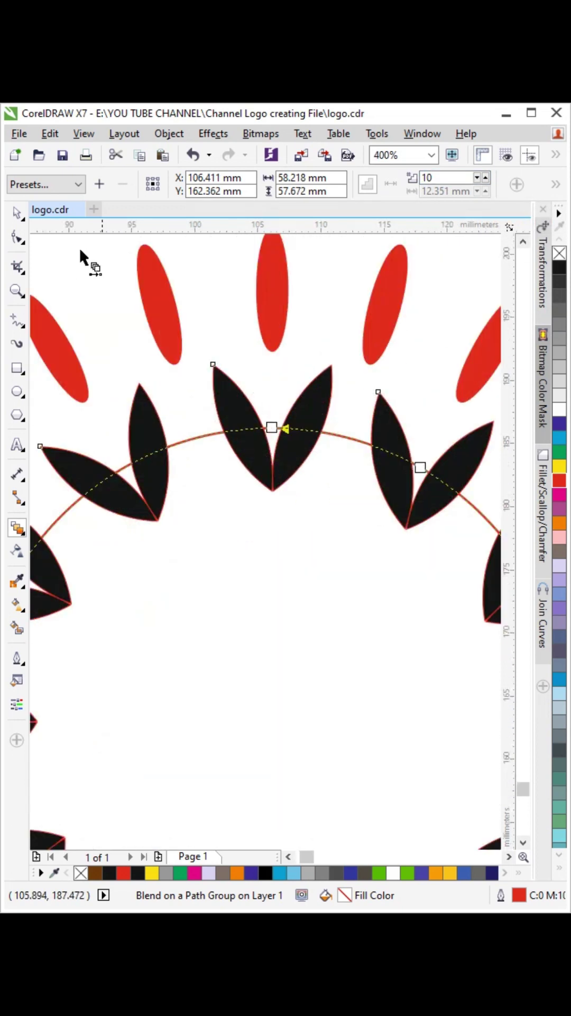
click(24, 219)
click(313, 386)
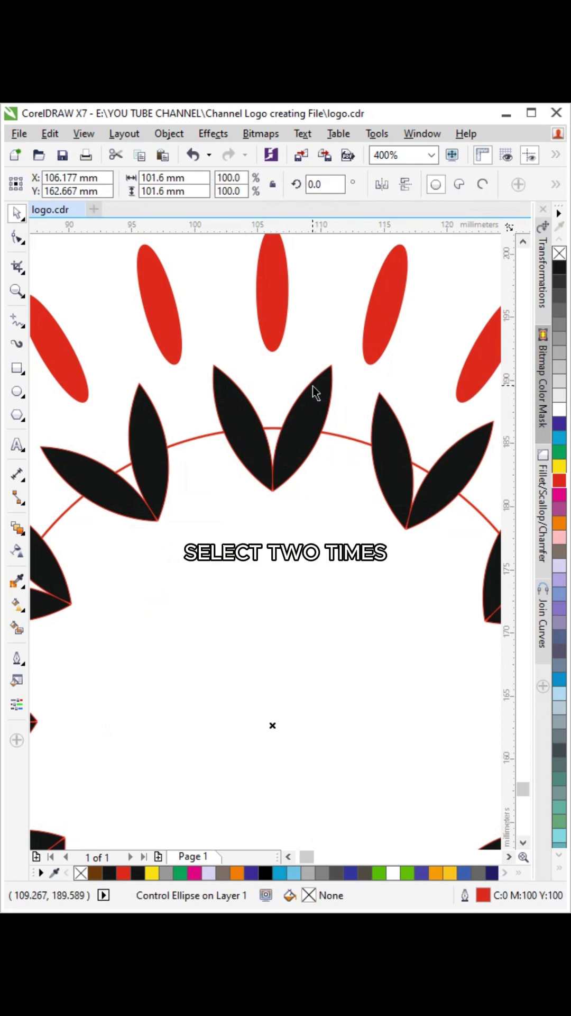
click(313, 387)
click(313, 388)
drag(335, 356, 223, 370)
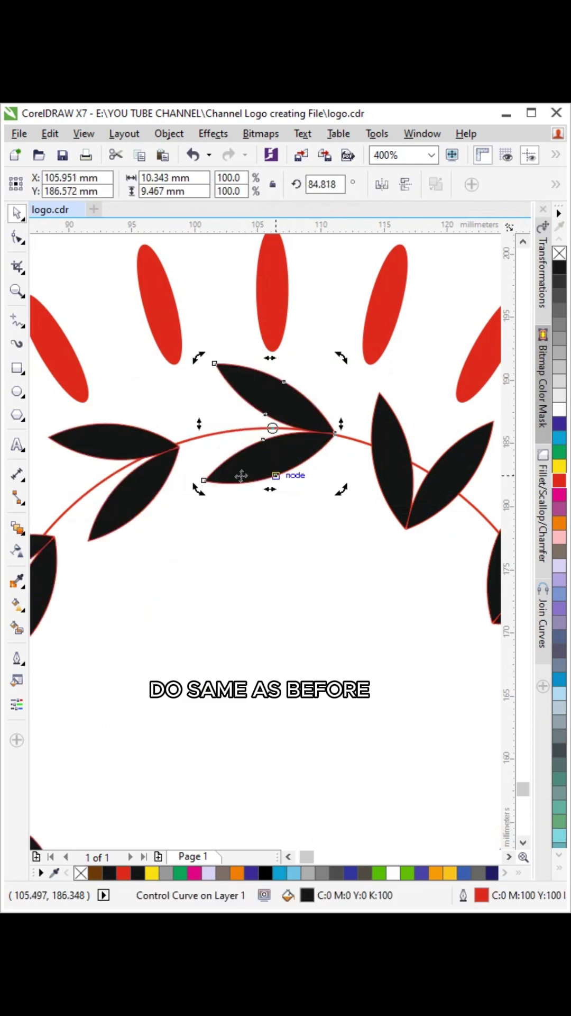
Step: Rotate the other control leaf pair, just right of the top one, to about 54.3° so it also follows the circle
scroll(289, 433, down, 2)
scroll(332, 449, up, 2)
click(333, 449)
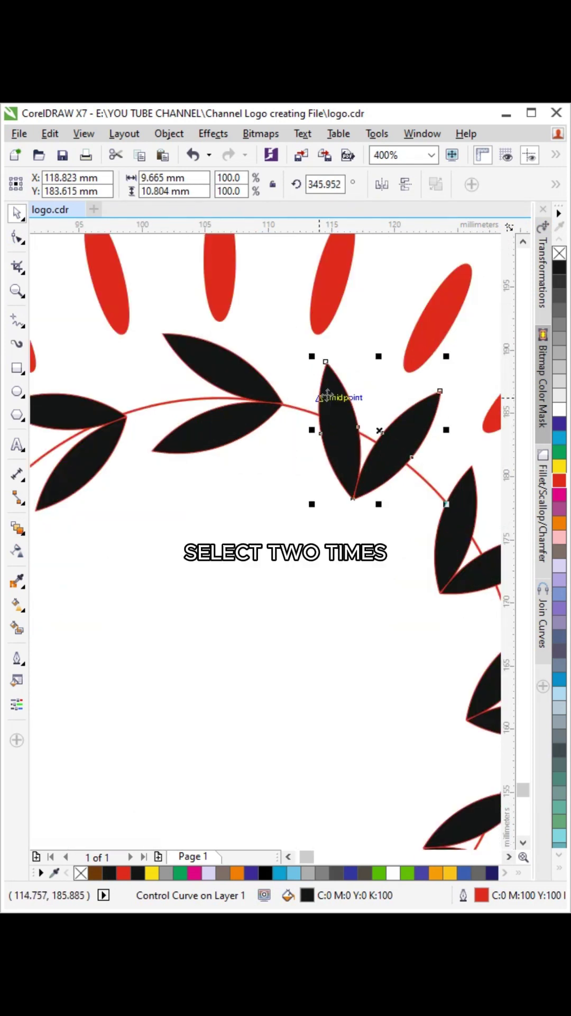
click(332, 449)
drag(310, 359, 271, 461)
scroll(310, 398, down, 4)
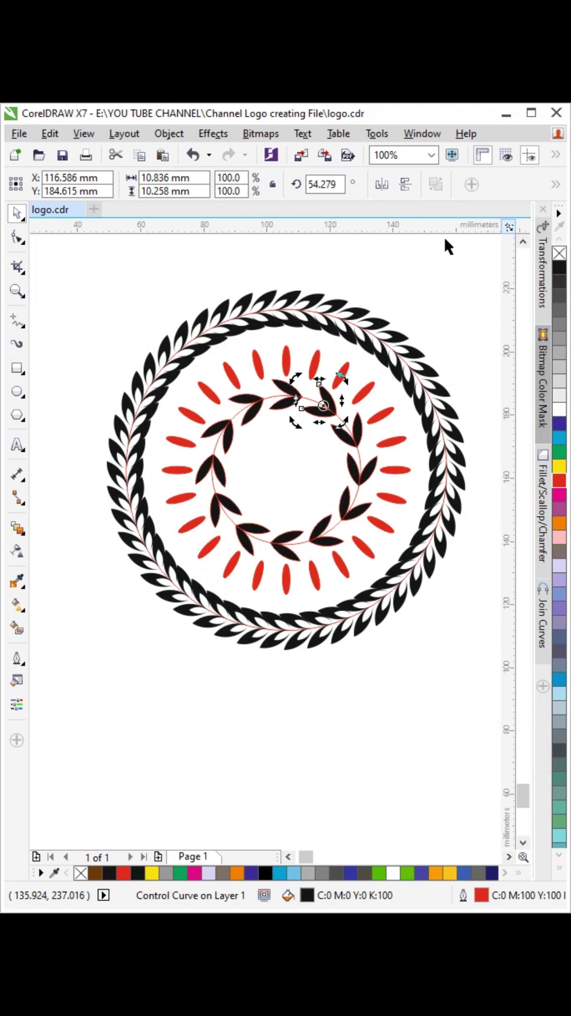
click(186, 274)
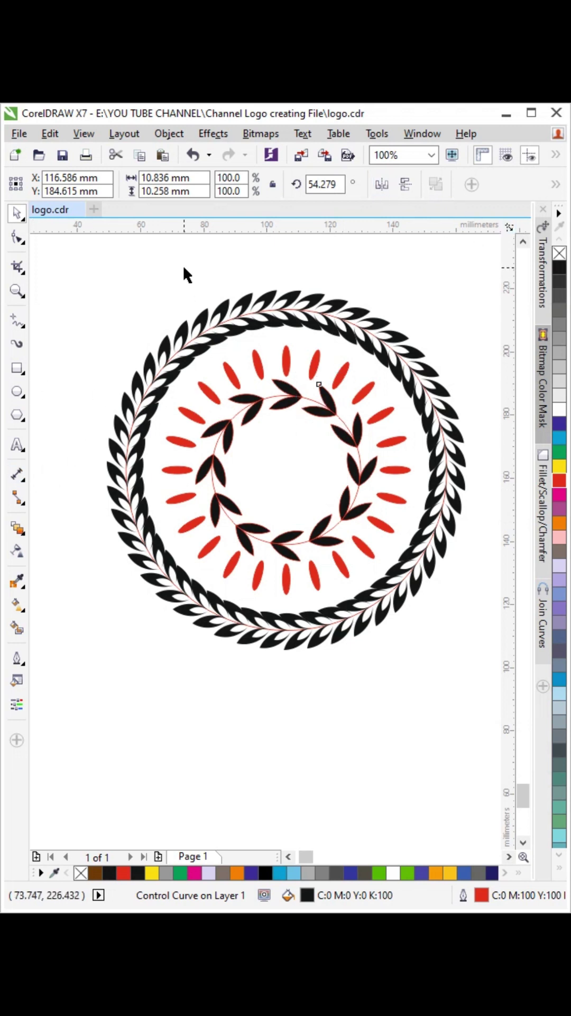
Step: Increase the inner leaf blend to 16 steps and deselect it
click(227, 442)
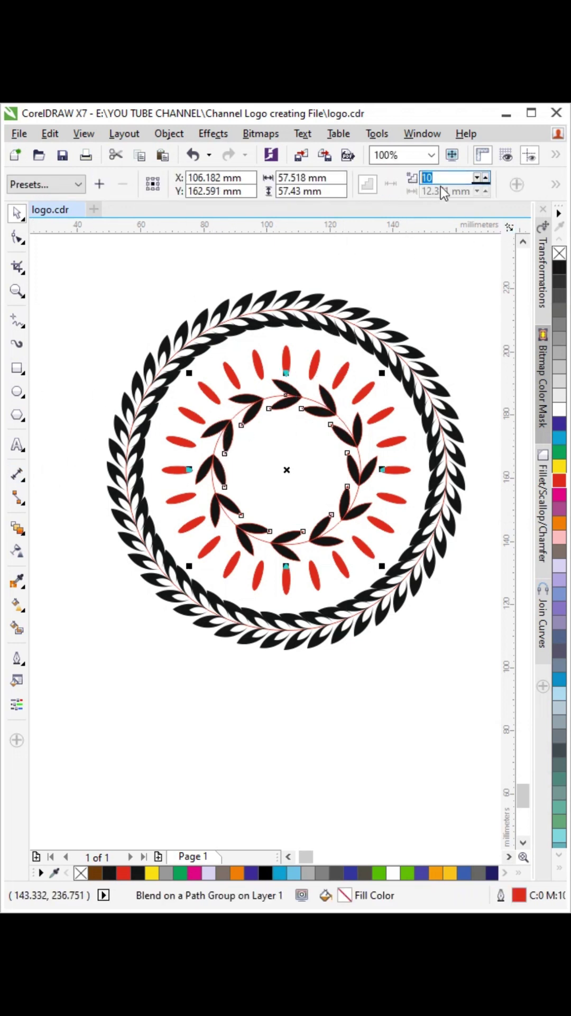
click(485, 178)
click(486, 178)
click(486, 178)
click(486, 178)
click(485, 178)
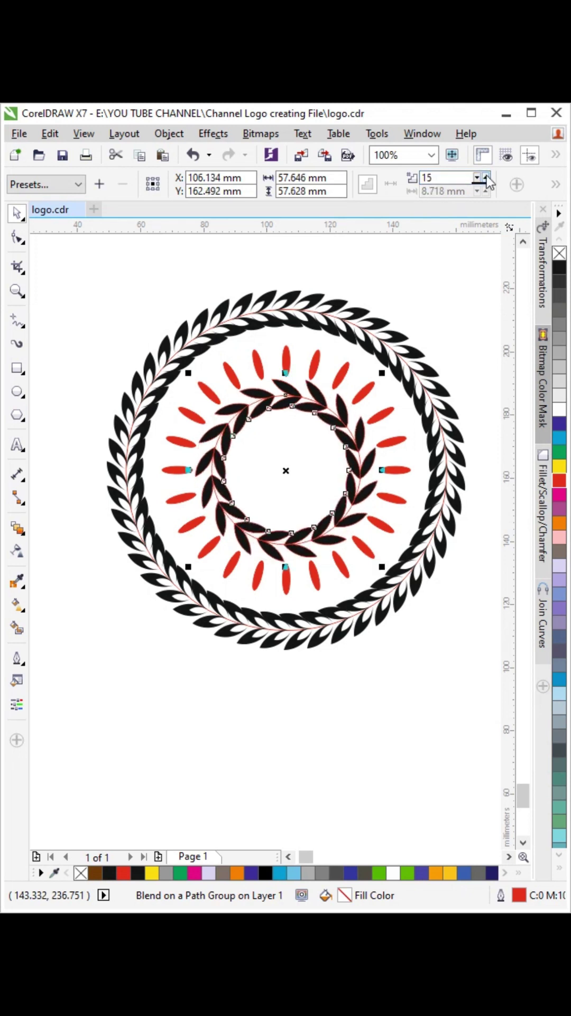
click(486, 178)
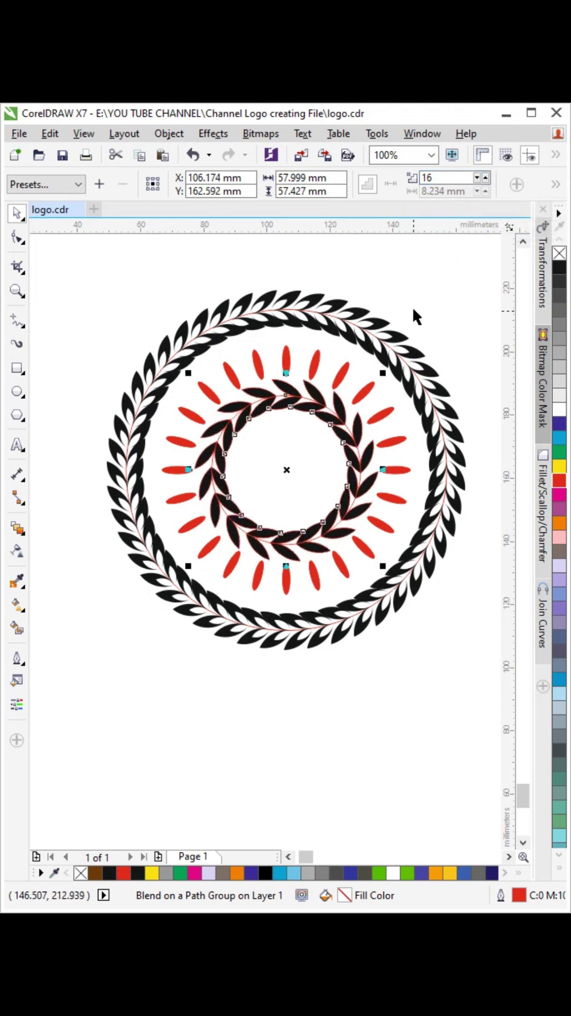
click(331, 456)
Step: Inspect the inner leaf wreath and its fit with the red ellipses and the outer wreath
scroll(287, 421, down, 2)
scroll(289, 441, up, 2)
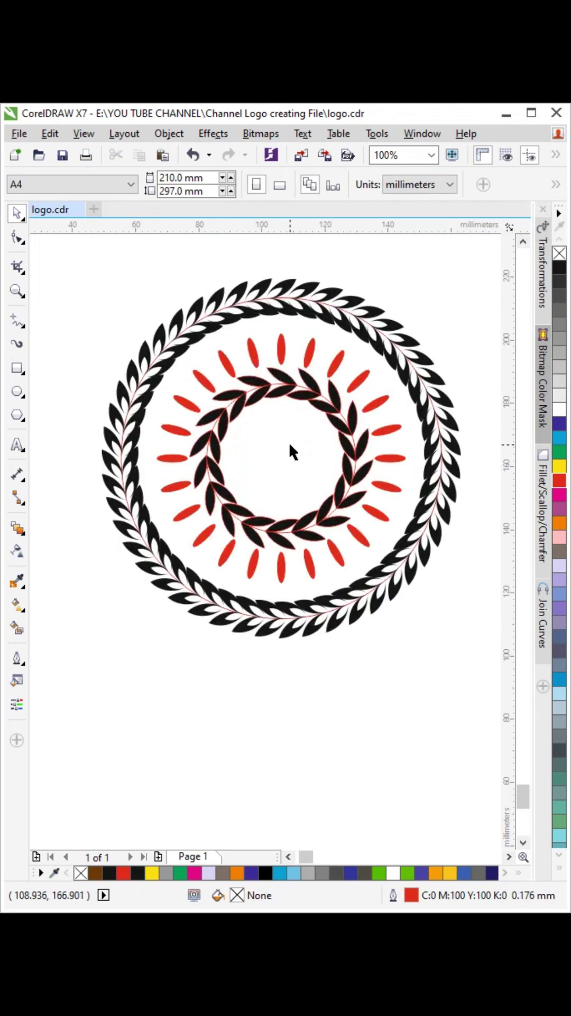
scroll(279, 443, up, 1)
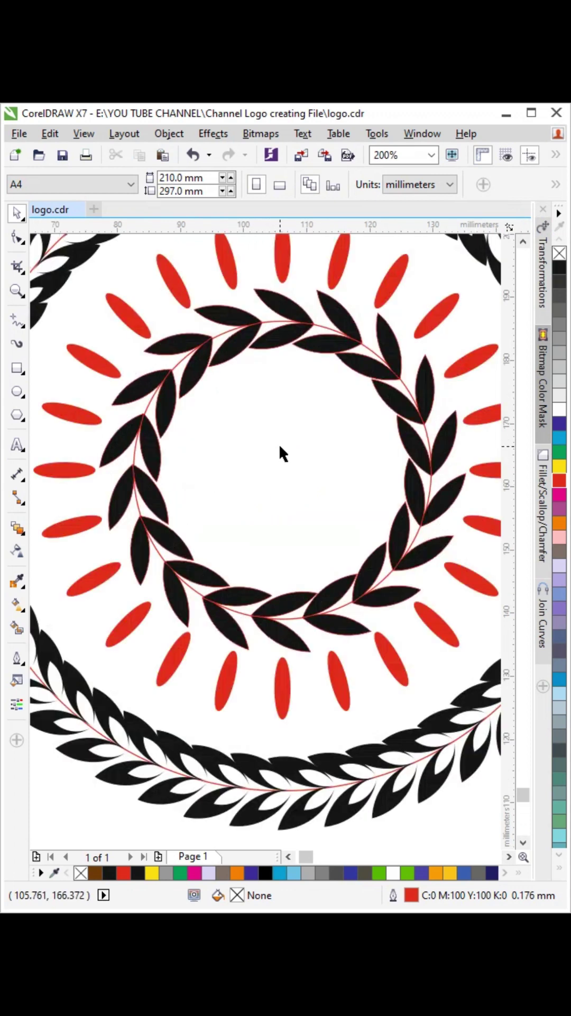
scroll(244, 396, down, 1)
scroll(255, 408, down, 1)
scroll(255, 408, up, 1)
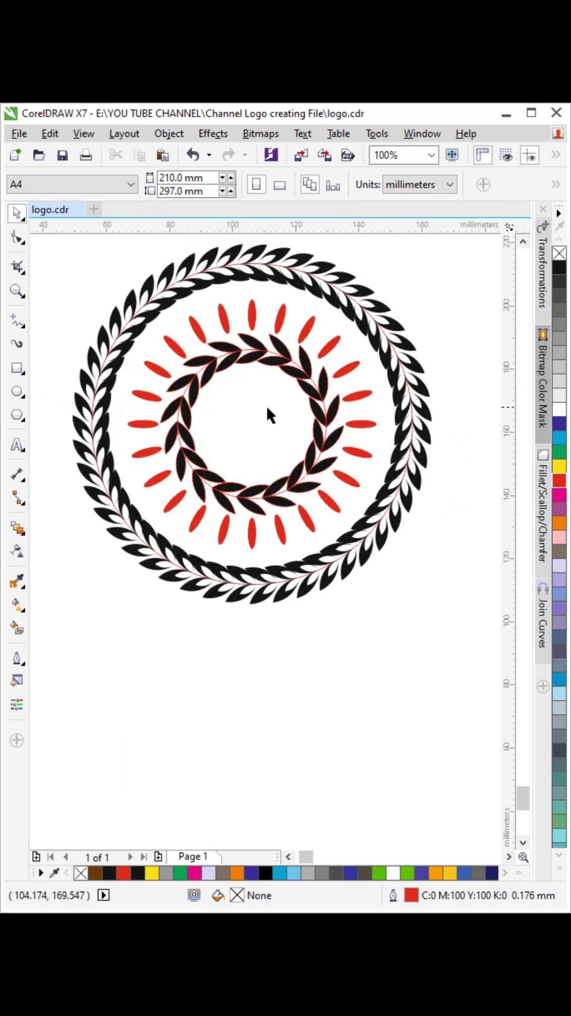
scroll(258, 414, down, 1)
scroll(252, 390, up, 1)
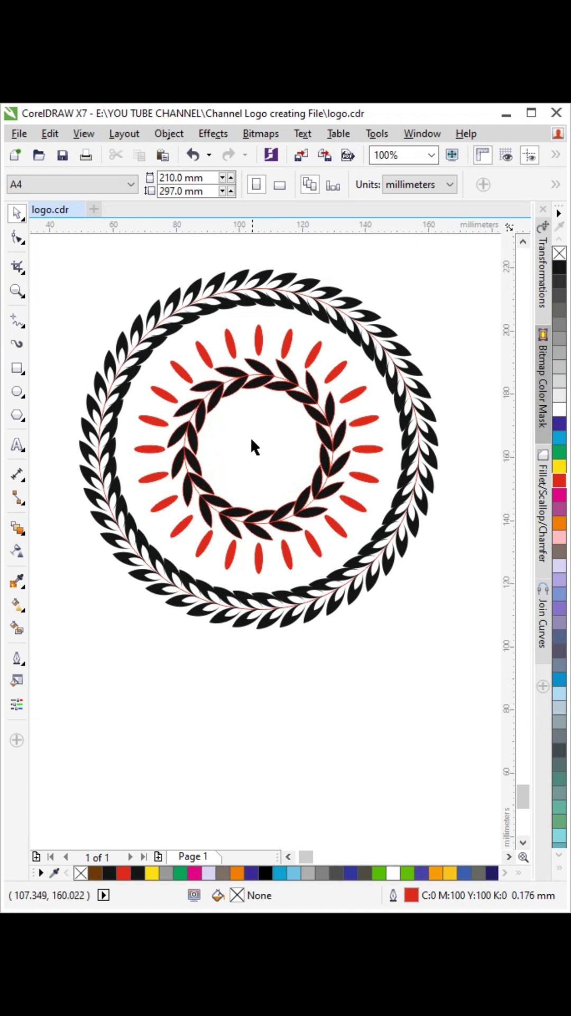
Step: Draw a circle about 20.6 mm across below the logo and centre it inside the inner leaf wreath
click(17, 392)
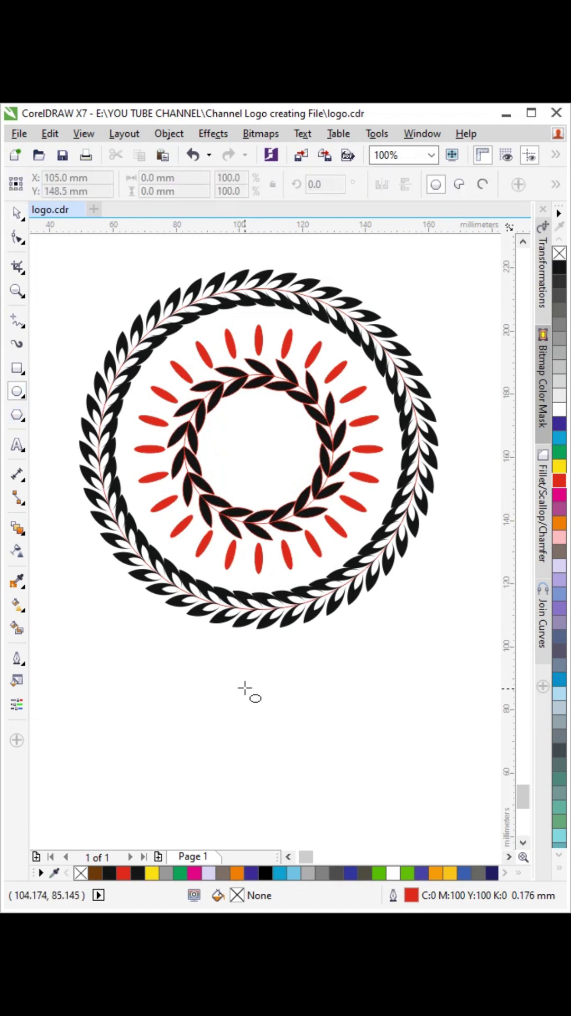
drag(245, 687, 272, 726)
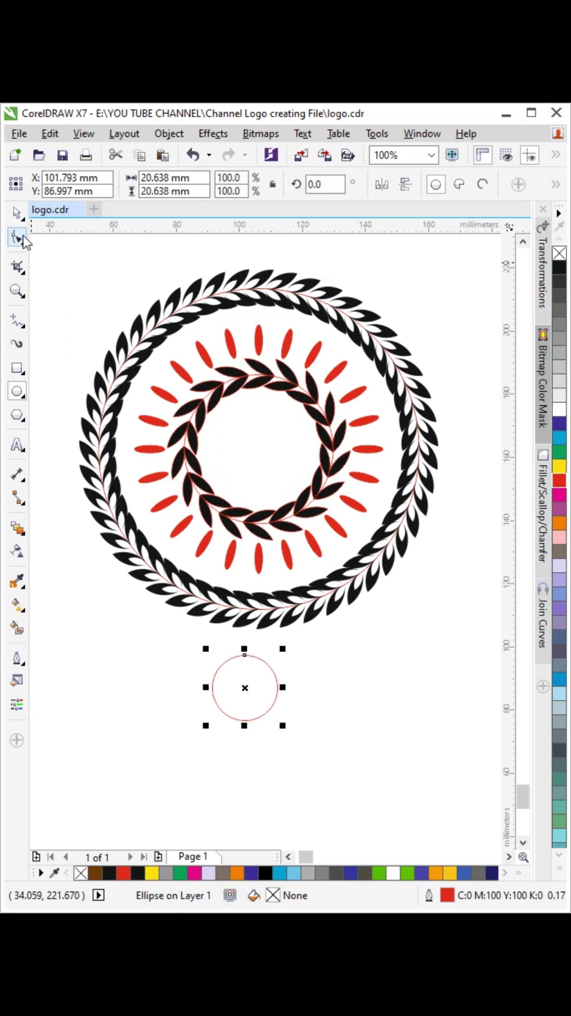
click(18, 213)
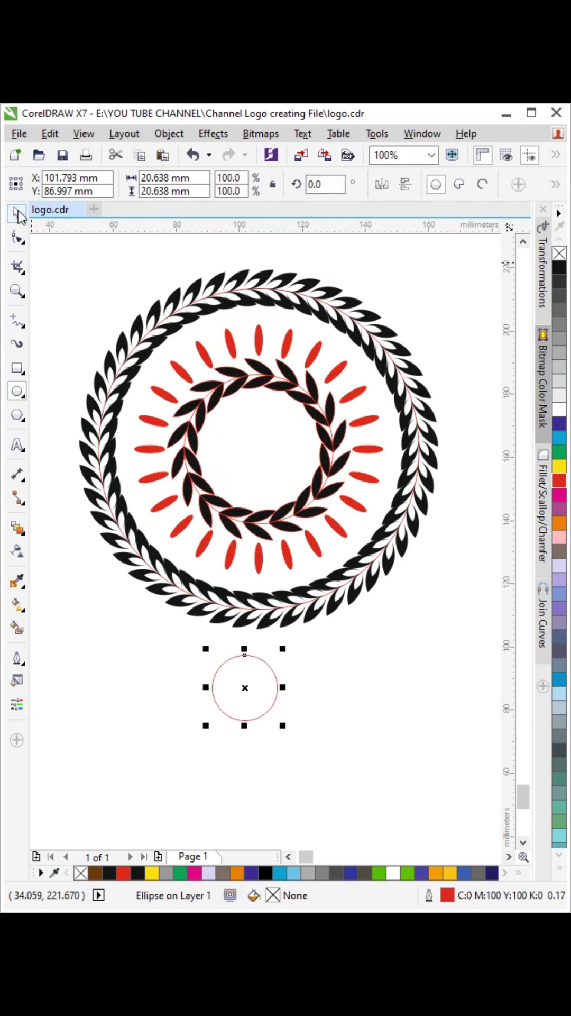
shift+click(304, 401)
key(c)
key(e)
key(Escape)
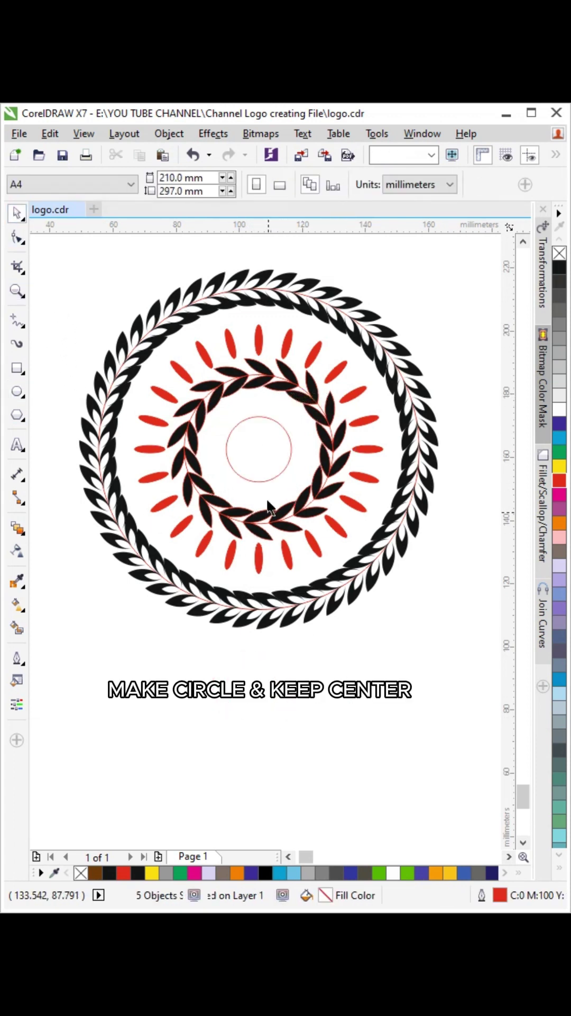
Step: Create a scaled-down copy of the central circle, about 1.7 mm across, centred on the circle's top quadrant
scroll(259, 417, up, 2)
click(258, 408)
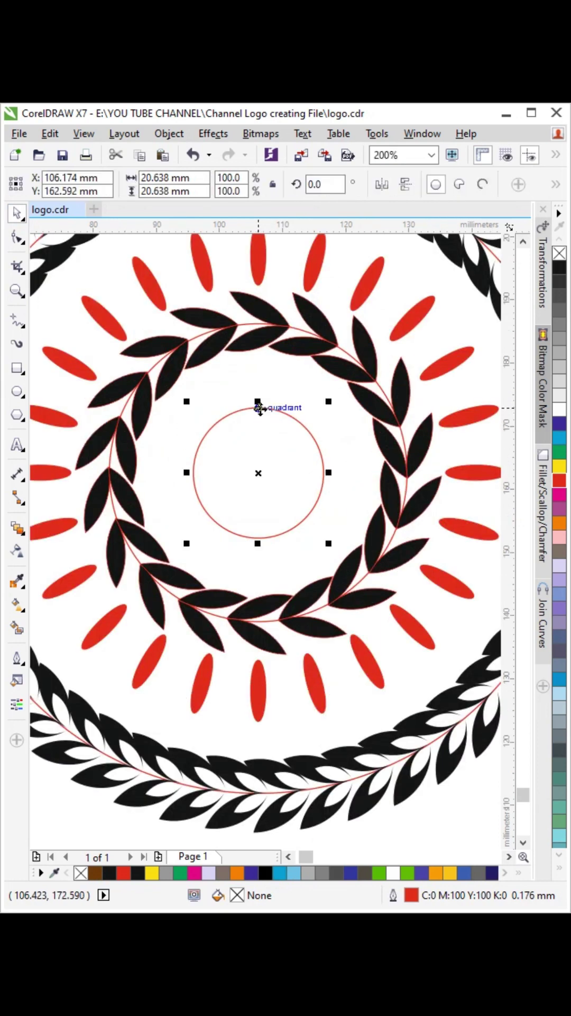
scroll(252, 421, up, 1)
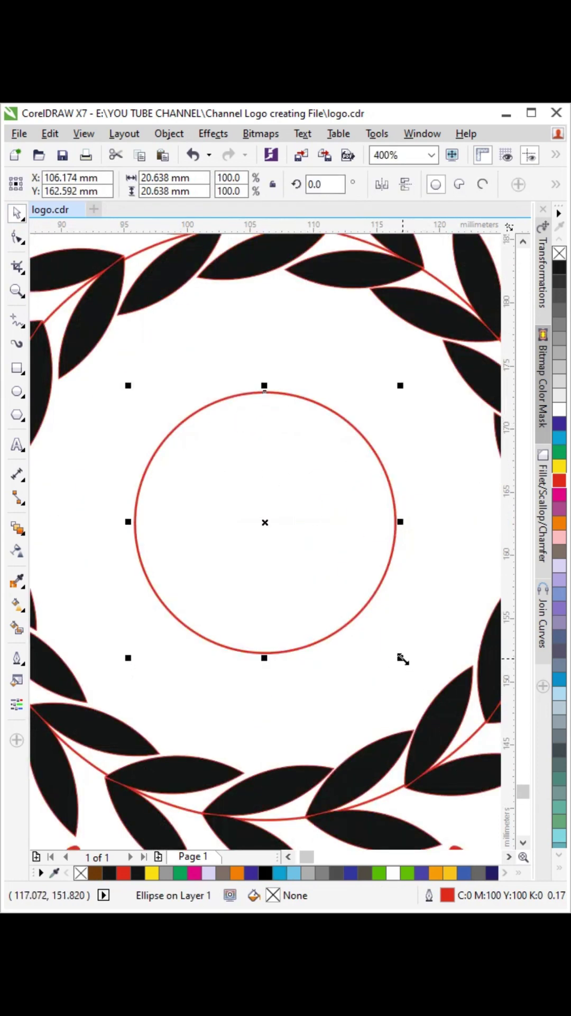
drag(403, 659, 266, 392)
scroll(266, 392, up, 1)
click(264, 392)
scroll(272, 405, down, 1)
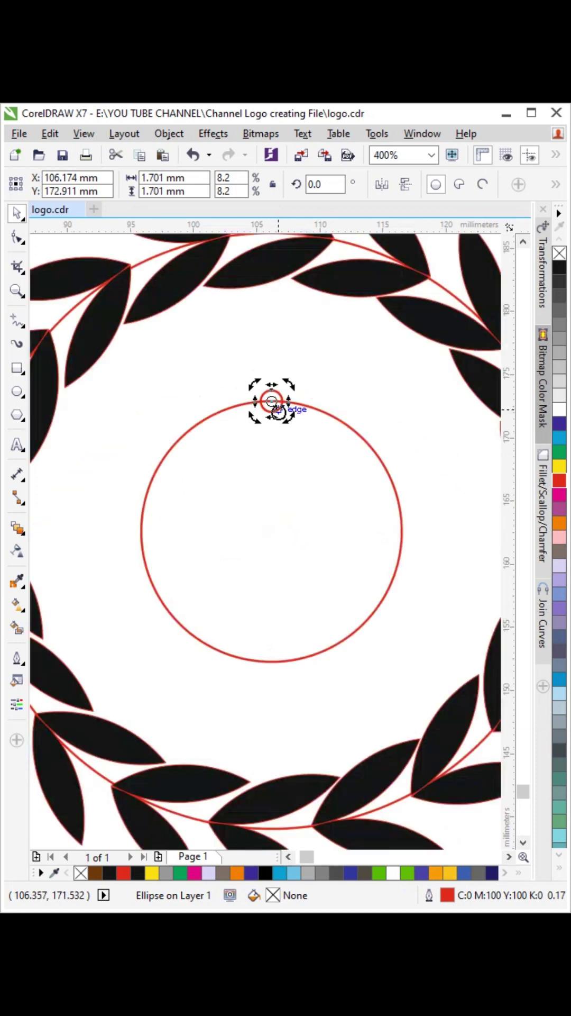
Step: Move the small circle's rotation centre to the large circle's centre and create a copy rotated by 15°
drag(272, 401, 273, 528)
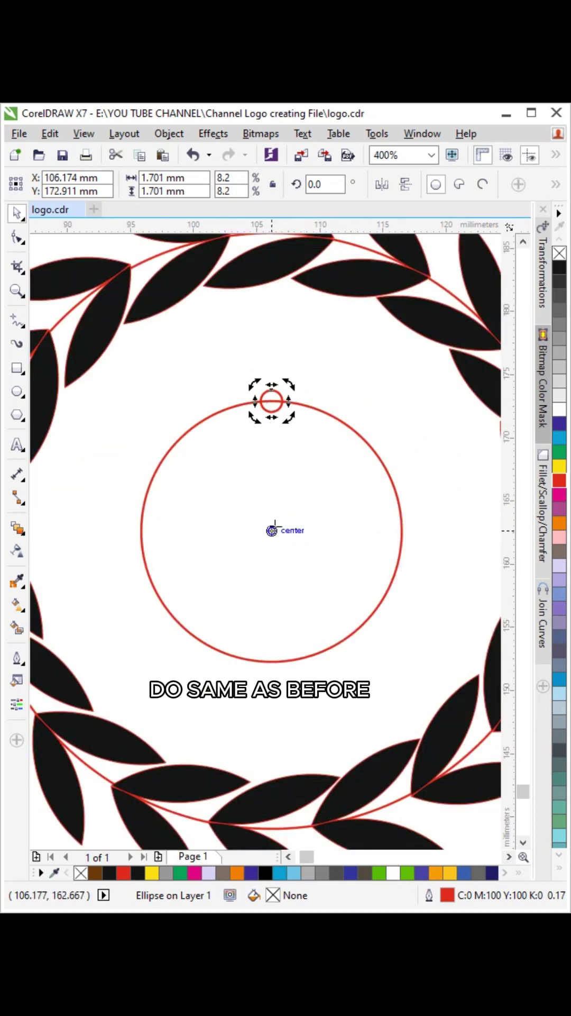
scroll(247, 394, up, 1)
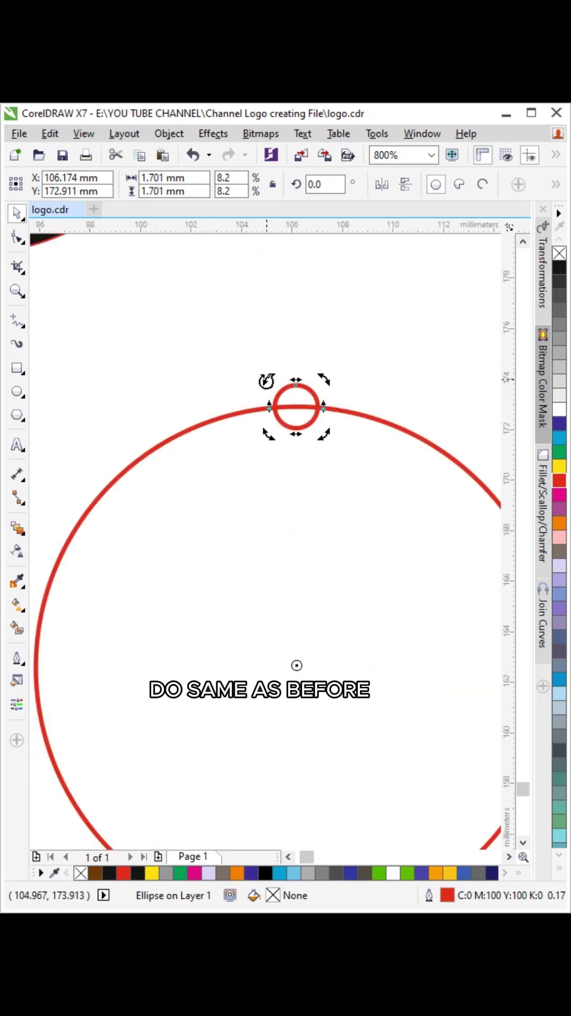
drag(266, 381, 229, 396)
scroll(272, 545, down, 2)
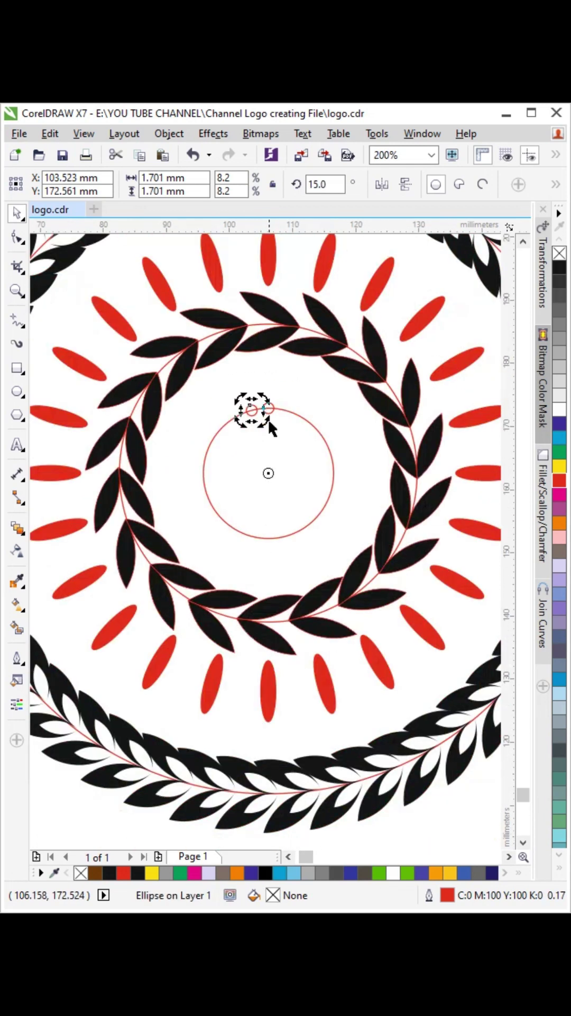
Step: Repeat the rotated duplication until small circles go all the way around the central circle
key(ctrl+r)
key(ctrl+r)
key(ctrl+r)
key(ctrl+r)
key(ctrl+r)
key(ctrl+r)
key(ctrl+r)
key(ctrl+r)
key(ctrl+r)
key(ctrl+r)
key(ctrl+r)
key(ctrl+r)
key(ctrl+r)
key(ctrl+r)
key(ctrl+r)
key(ctrl+r)
key(ctrl+r)
key(ctrl+r)
key(ctrl+r)
key(ctrl+r)
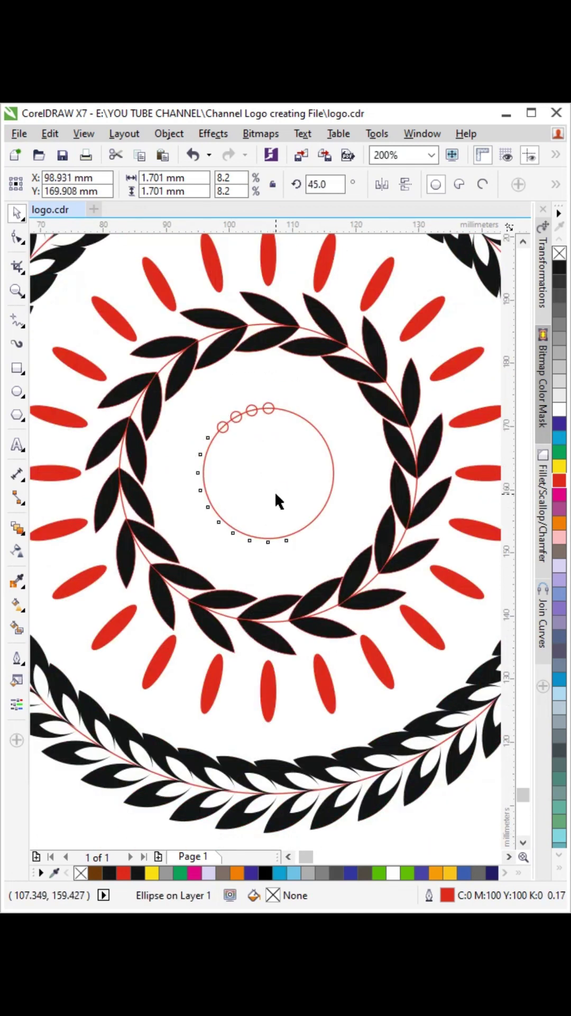
click(276, 409)
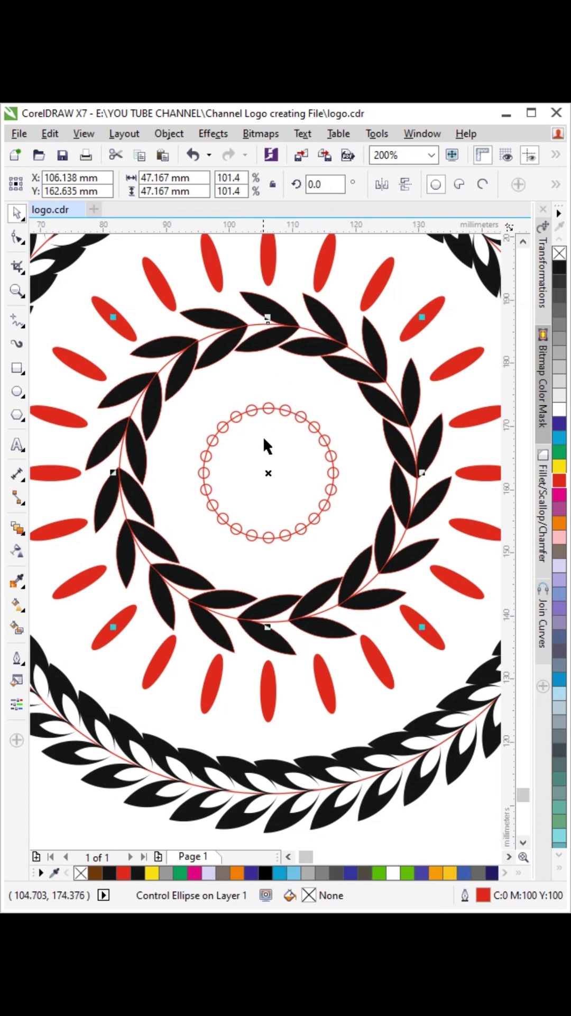
scroll(264, 439, up, 1)
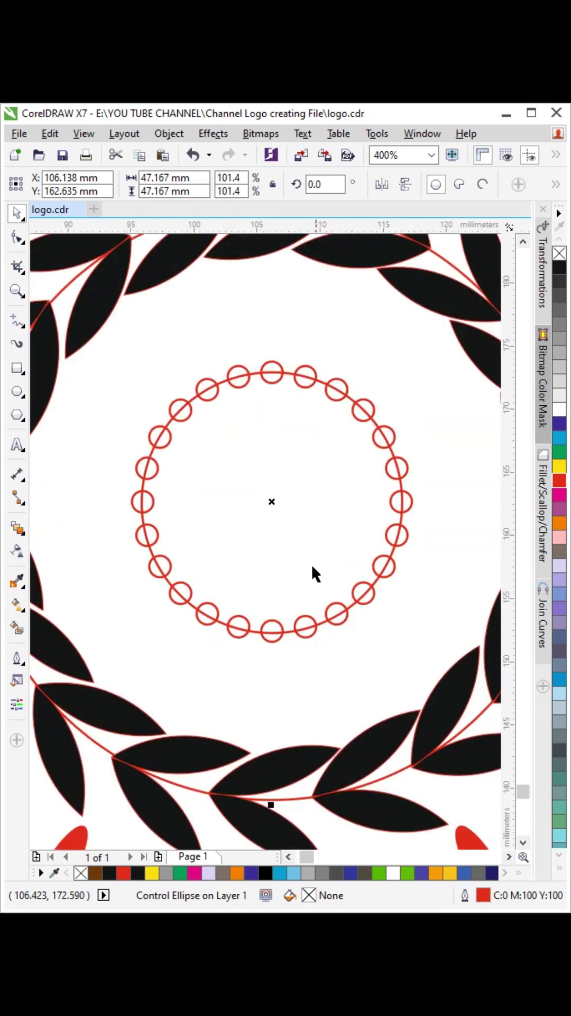
scroll(305, 529, down, 2)
click(438, 360)
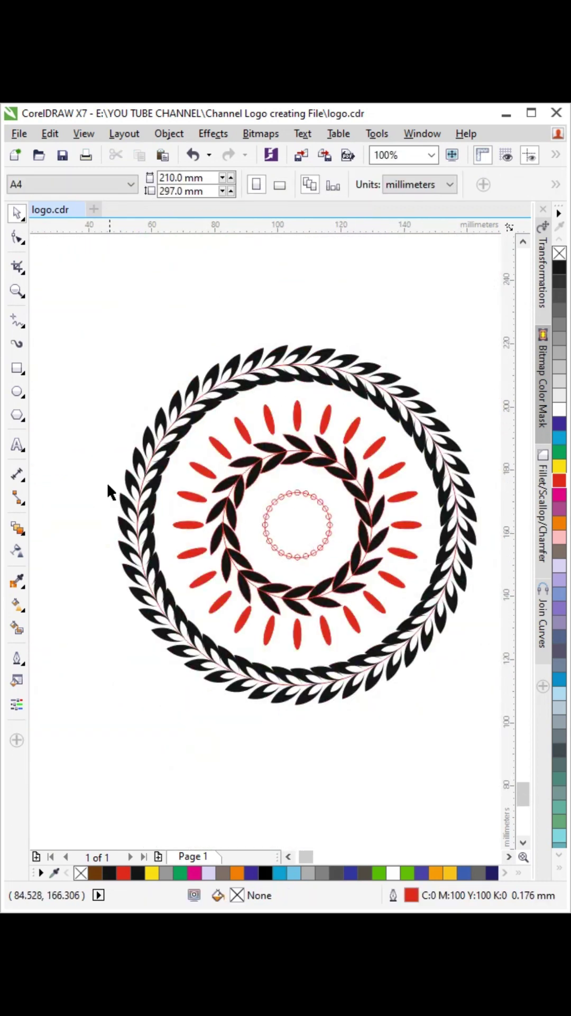
Step: Select the central circle with all its small circles and weld them into one scalloped shape
drag(255, 554, 340, 565)
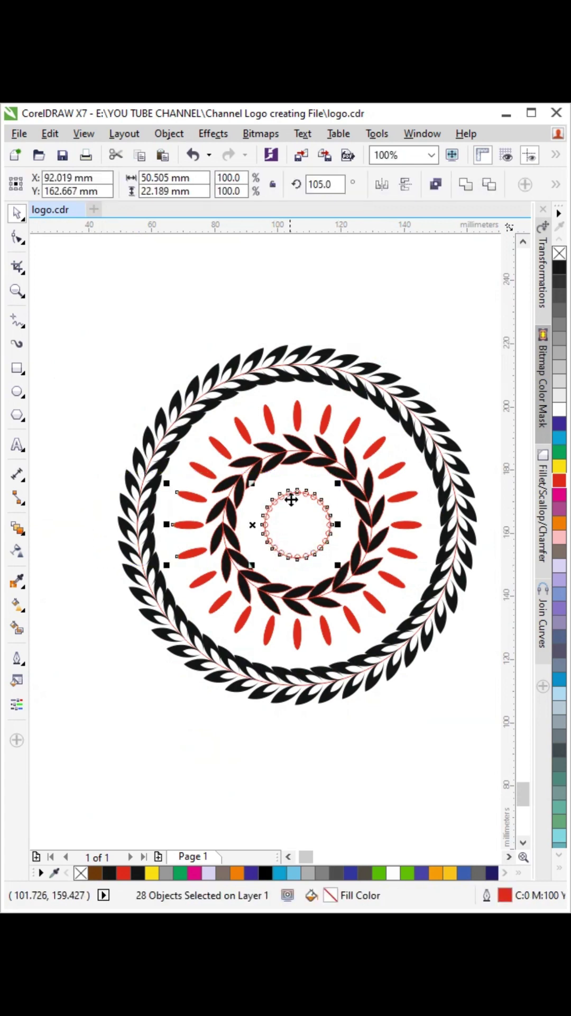
click(375, 305)
scroll(297, 437, down, 3)
scroll(297, 437, right, 2)
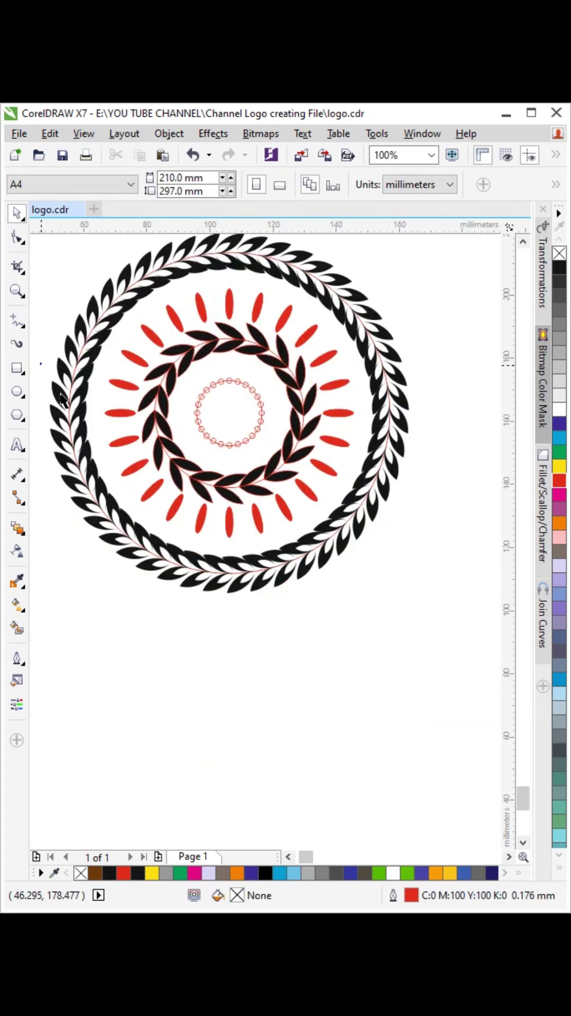
drag(41, 362, 266, 459)
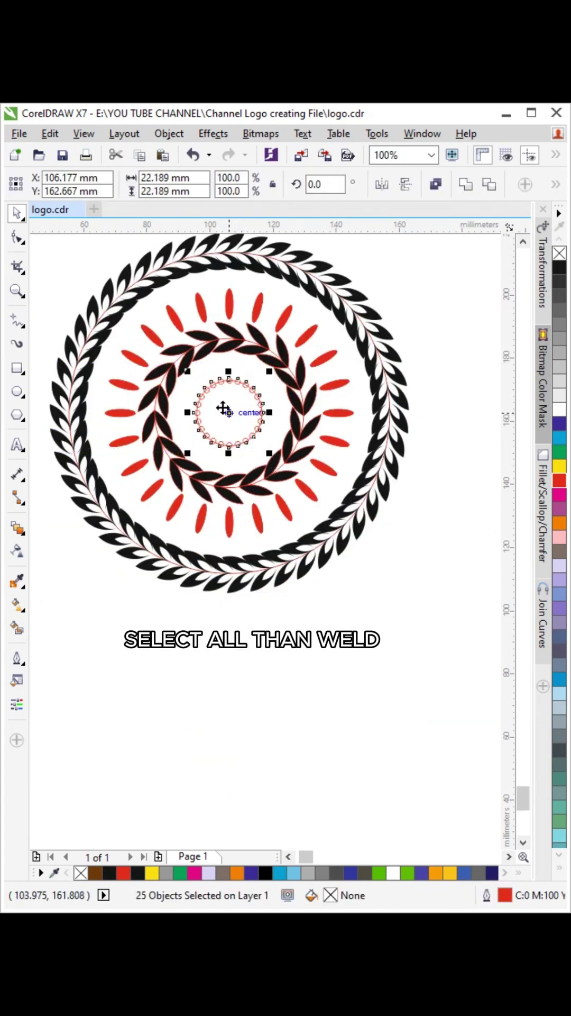
scroll(224, 403, up, 1)
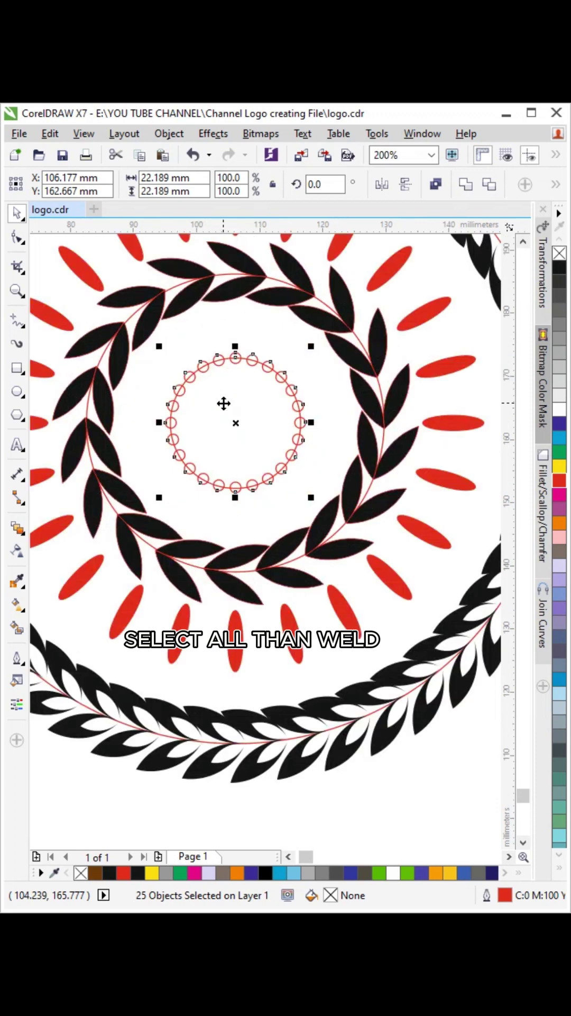
click(467, 183)
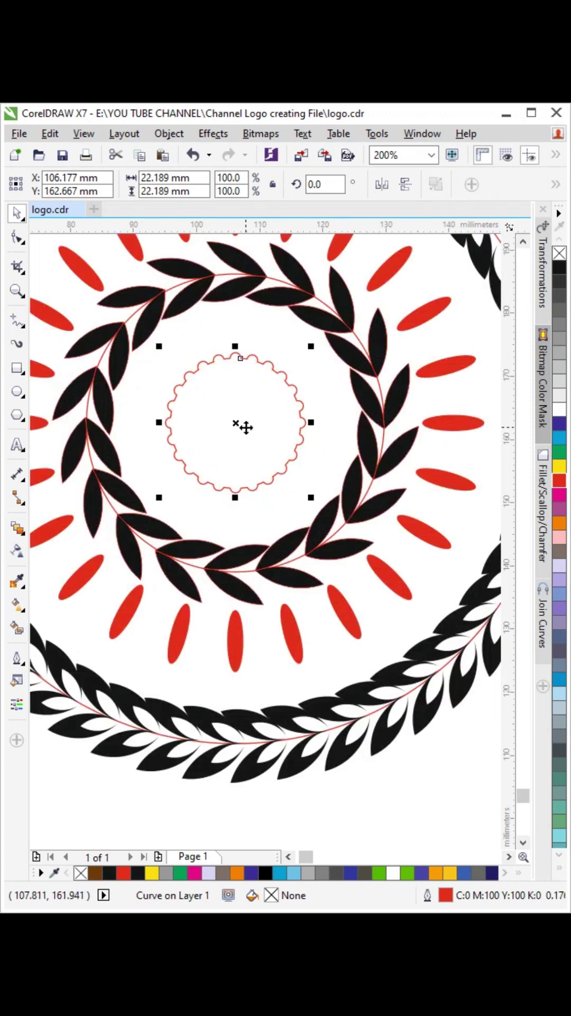
Step: Fill the welded scalloped shape with black and deselect it
scroll(242, 424, down, 1)
click(559, 268)
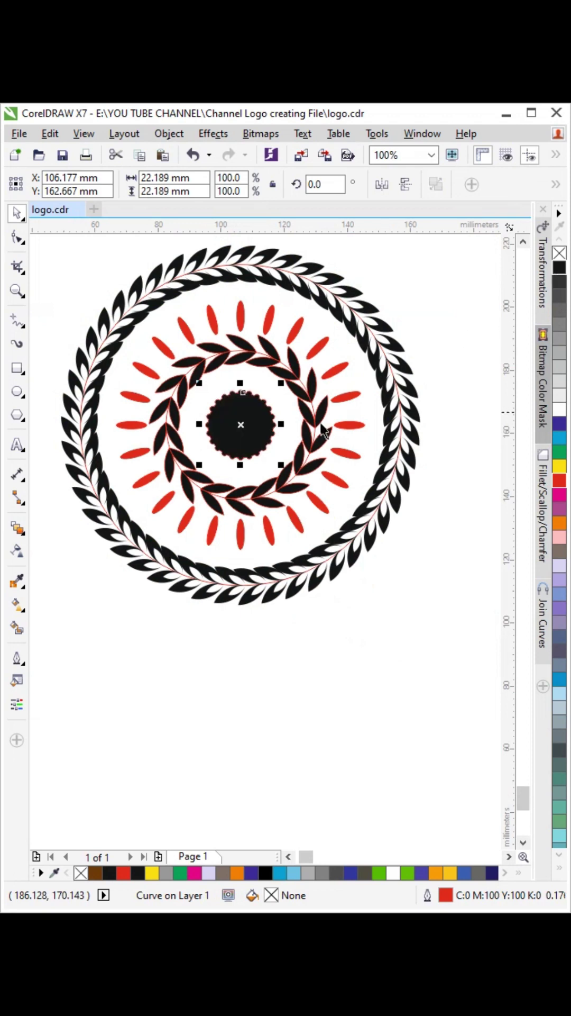
scroll(222, 421, down, 1)
click(304, 339)
Step: Create a concentric copy of the scalloped shape scaled down to about 14.6 mm and fill it white
scroll(222, 414, up, 2)
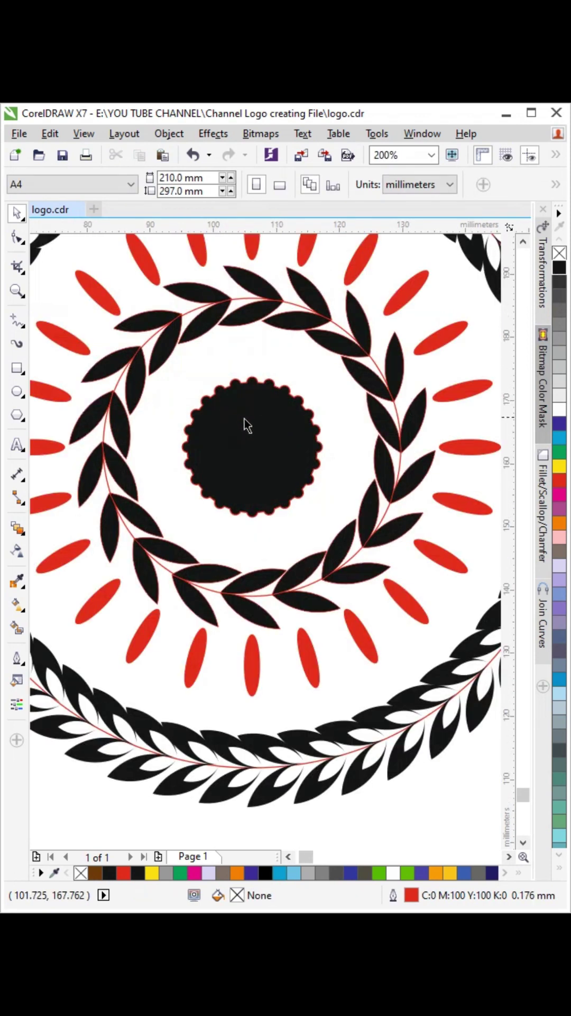
click(246, 421)
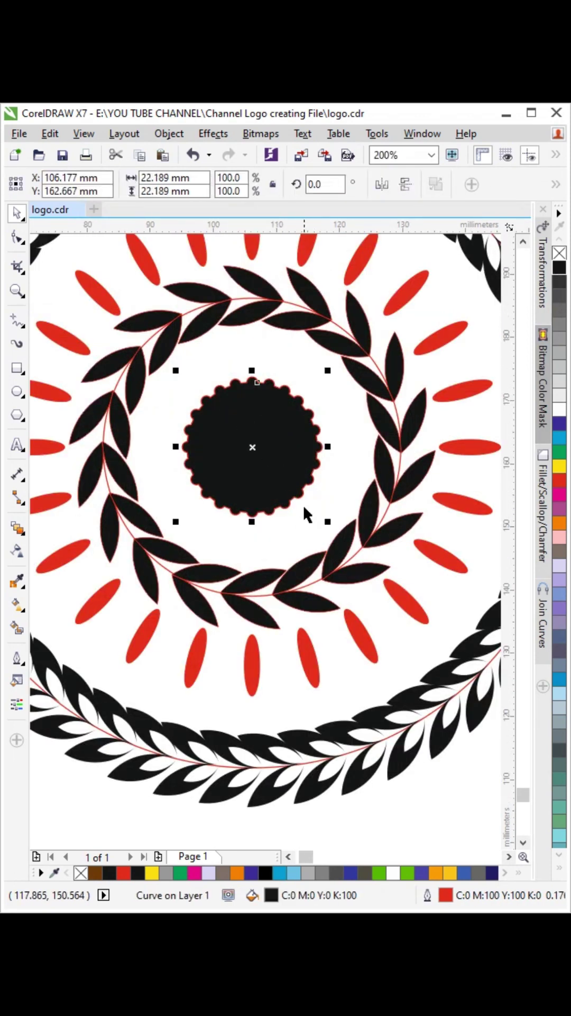
drag(325, 523, 312, 494)
right_click(312, 494)
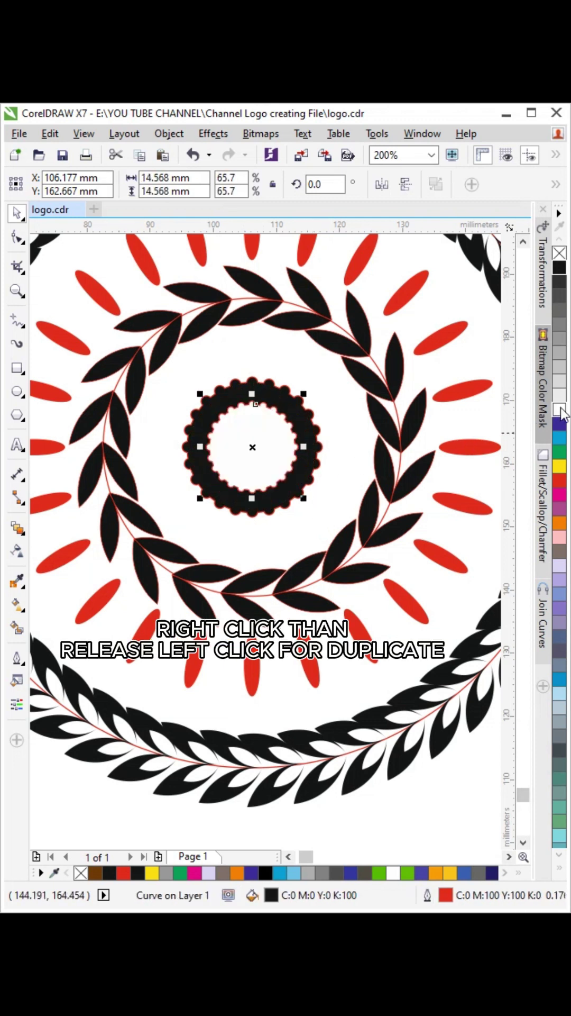
Step: Combine the black scalloped shape and its smaller white copy into a single ring and deselect it
shift+click(274, 394)
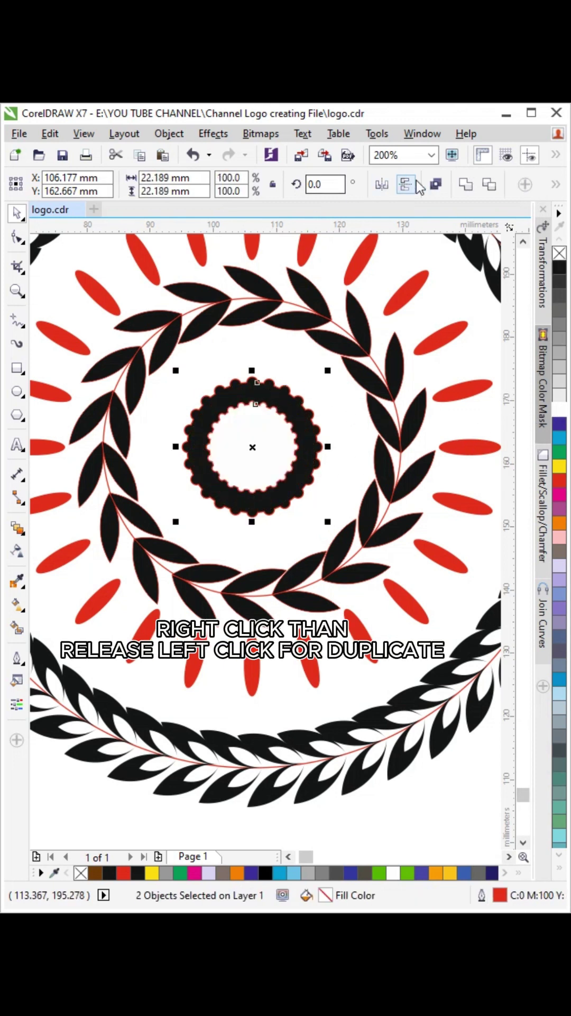
click(288, 336)
click(247, 432)
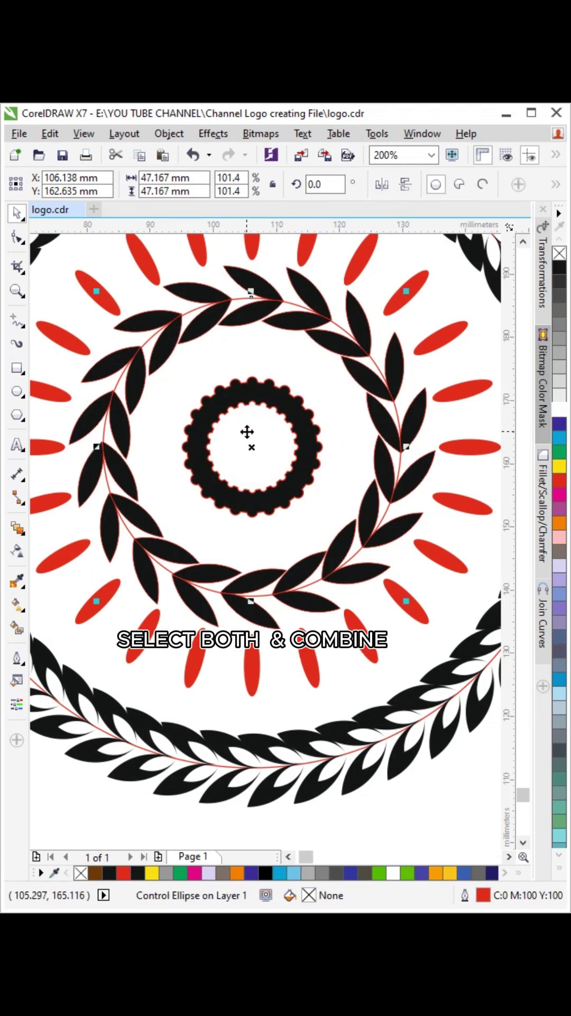
scroll(252, 458, down, 3)
click(278, 490)
scroll(251, 436, up, 4)
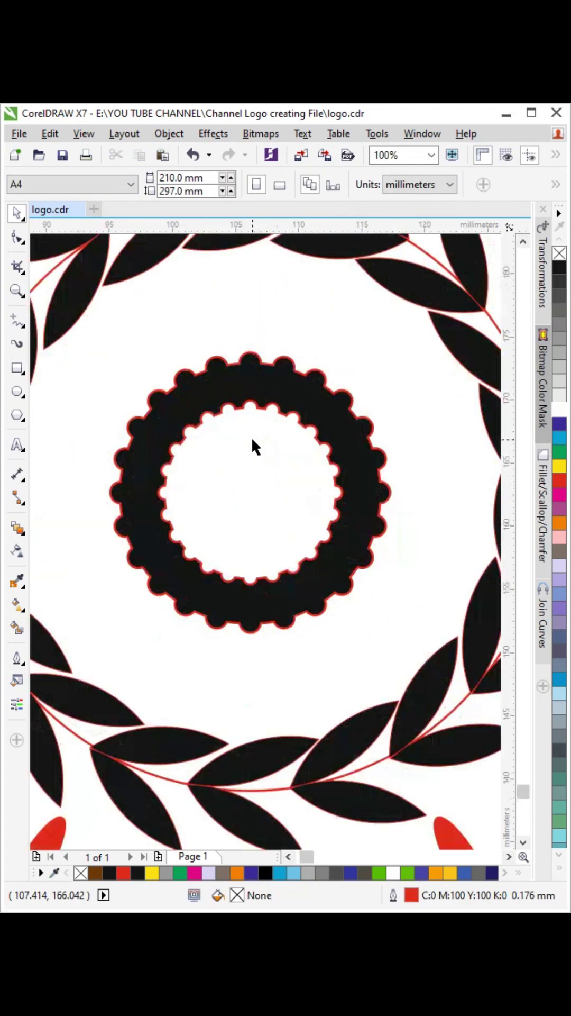
Step: Remove the outline from every object in the logo and deselect everything
scroll(298, 554, down, 5)
drag(168, 336, 458, 604)
scroll(376, 517, up, 2)
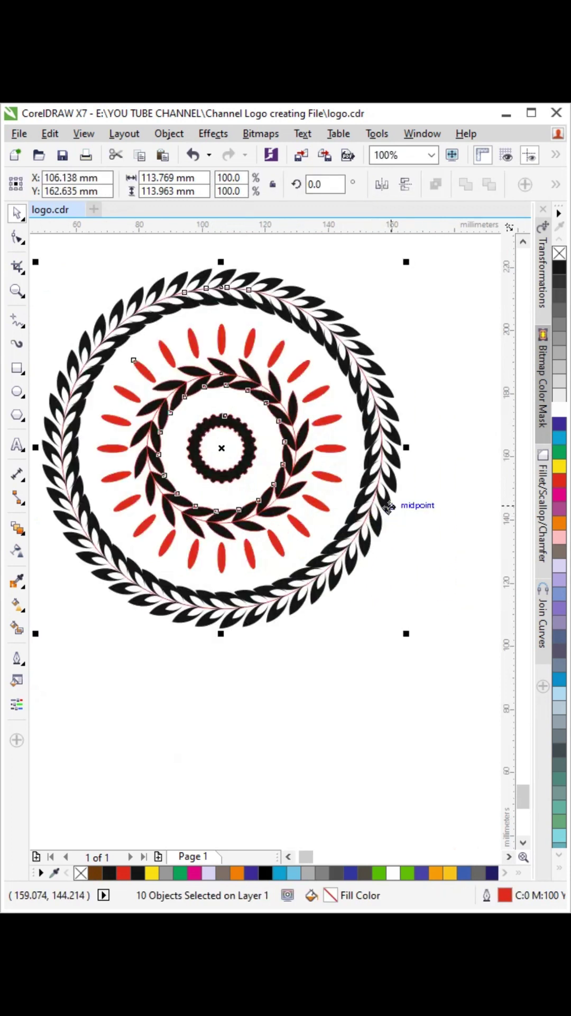
right_click(559, 252)
click(408, 296)
Step: Inspect the whole logo on the page, checking the wreaths, red ellipses and scalloped ring without outlines
scroll(291, 485, down, 2)
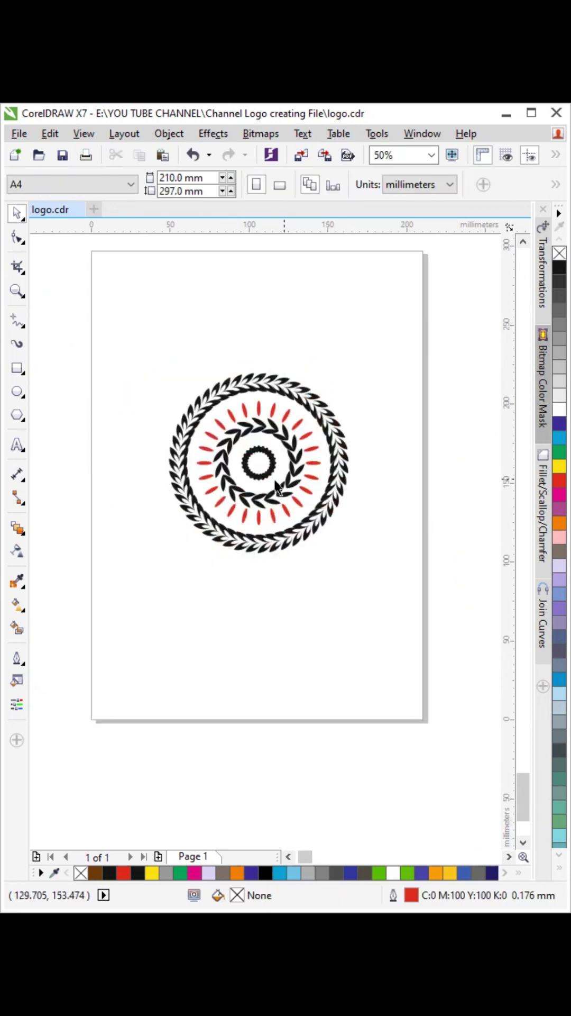
scroll(259, 439, up, 2)
scroll(205, 451, down, 2)
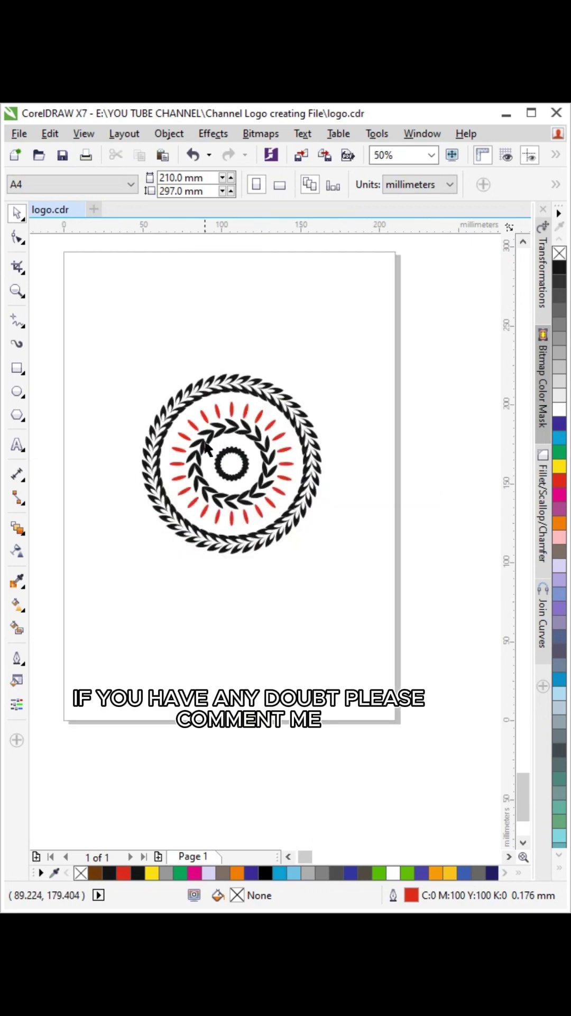
scroll(236, 477, up, 4)
scroll(237, 458, down, 4)
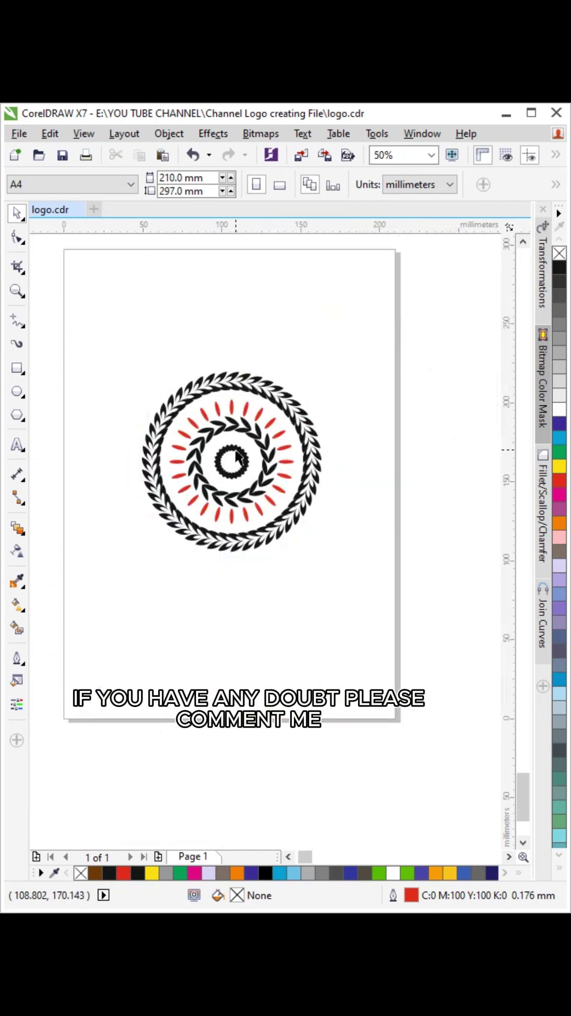
scroll(235, 456, up, 1)
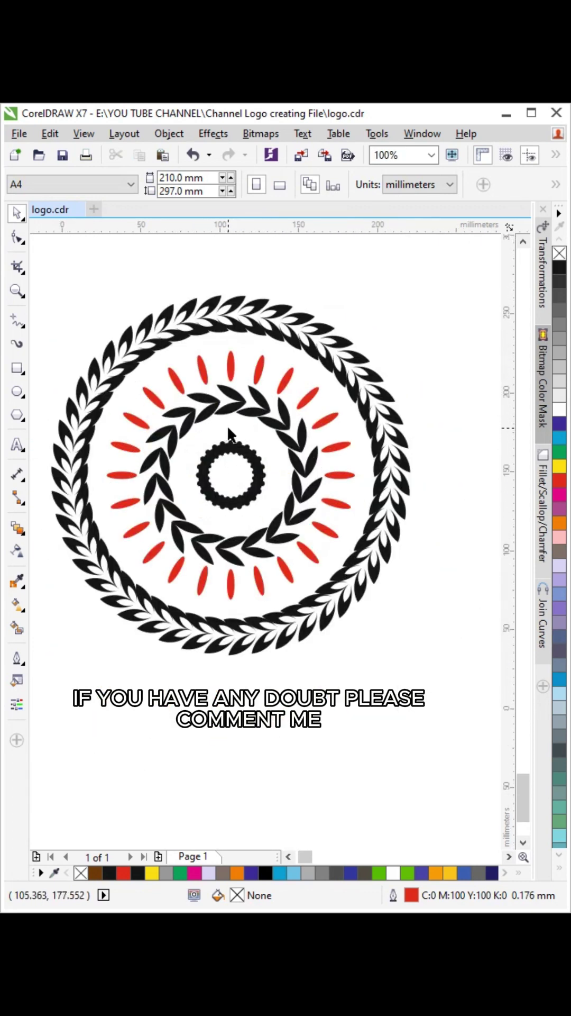
scroll(231, 435, down, 1)
scroll(320, 477, up, 1)
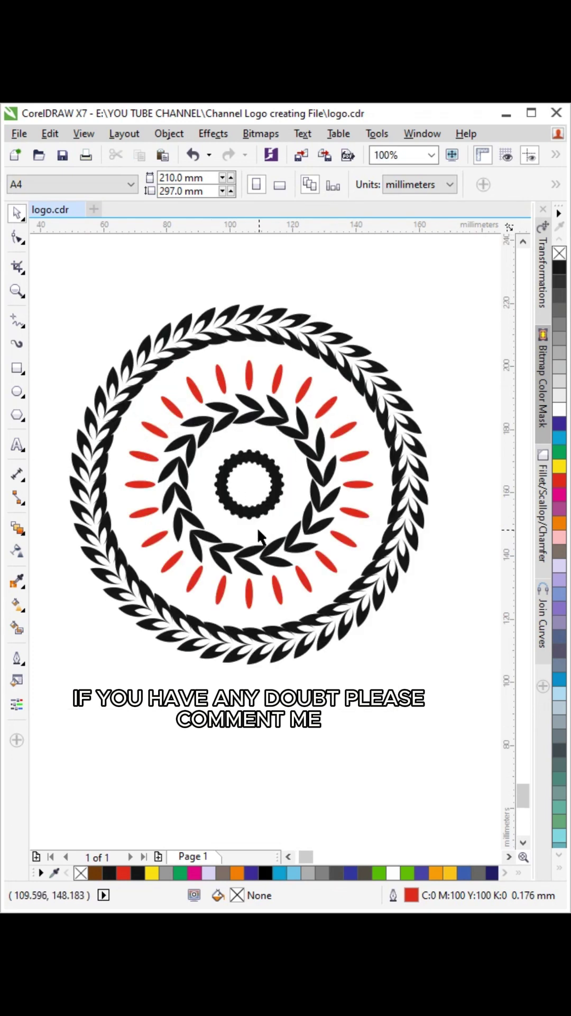